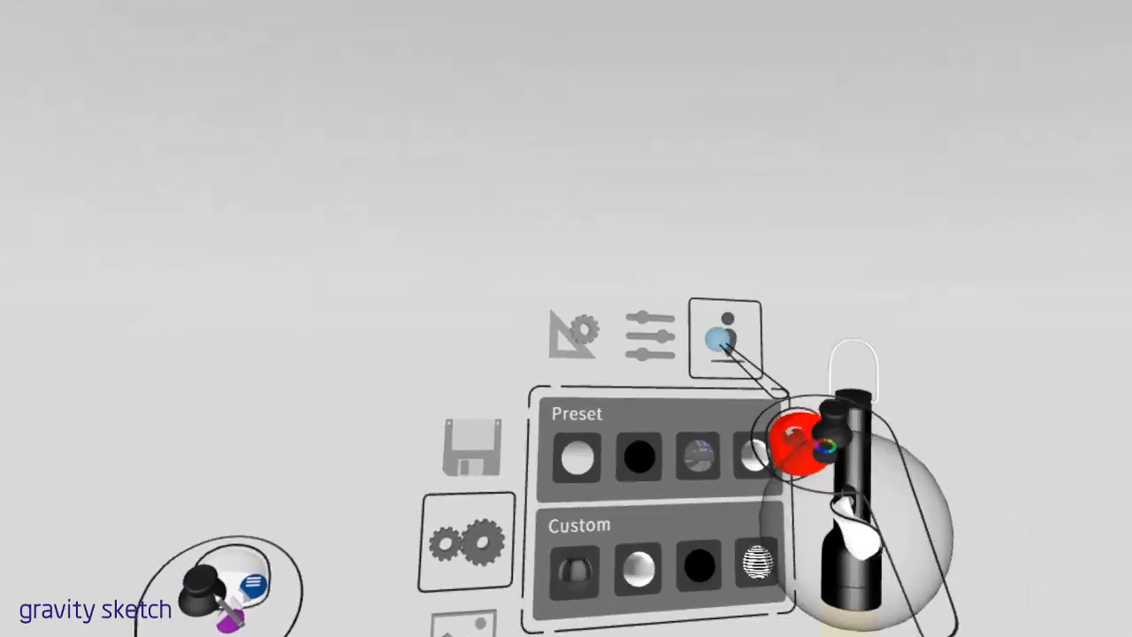
Apply the warehouse environment preset and place the yellow three-wheeled vehicle reference image in the scene
click(725, 455)
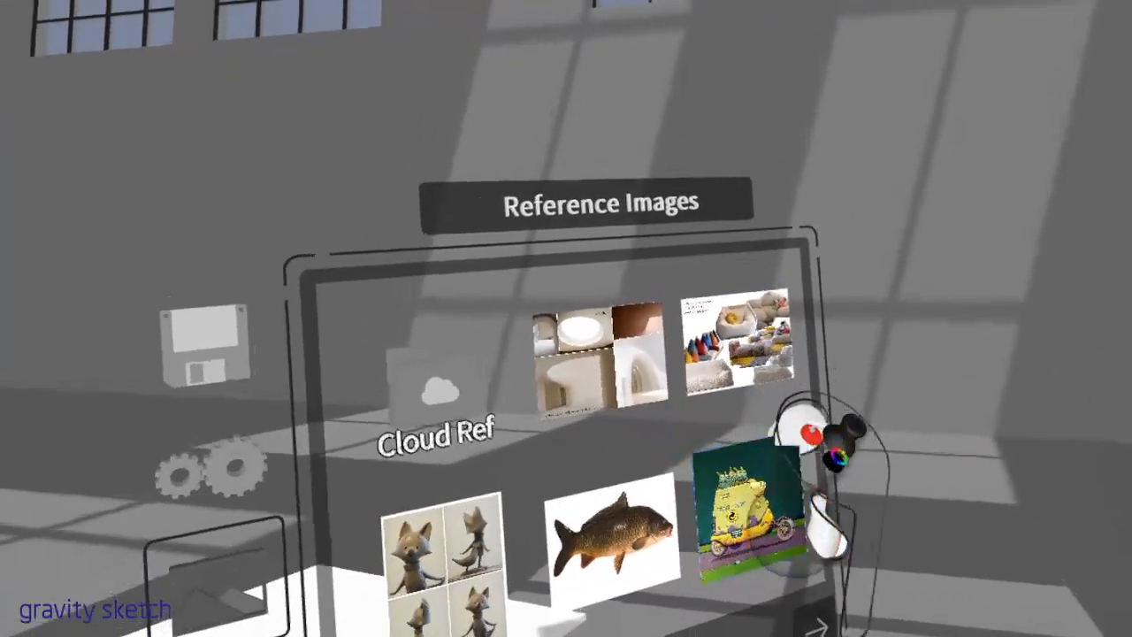
drag(805, 440, 840, 270)
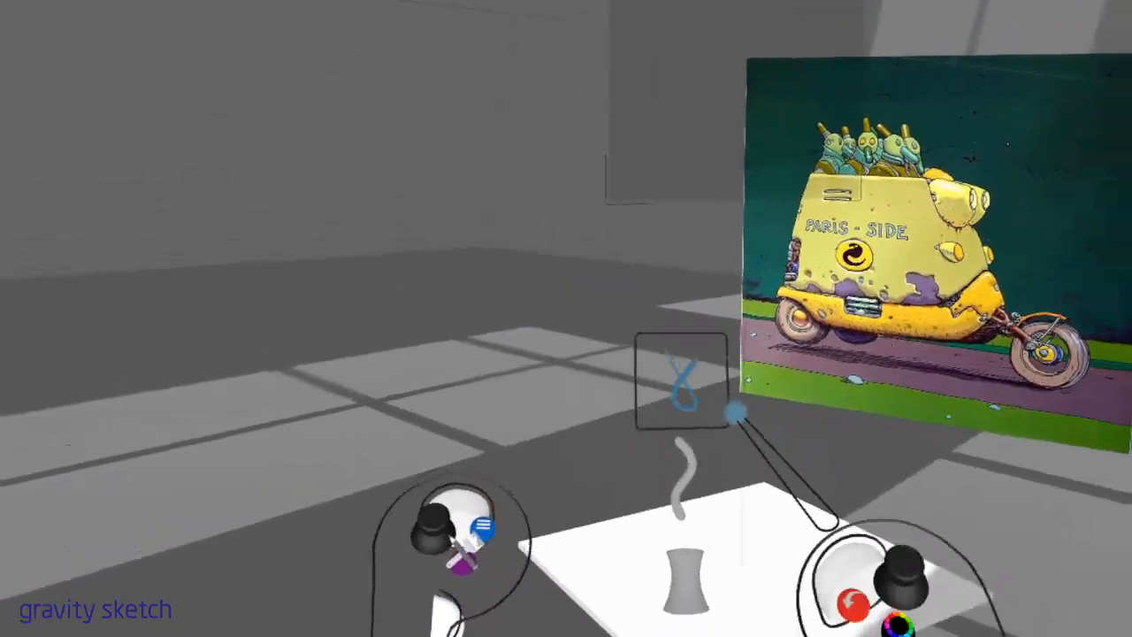
Choose the Ink tool and set its stroke colour to blue
click(634, 357)
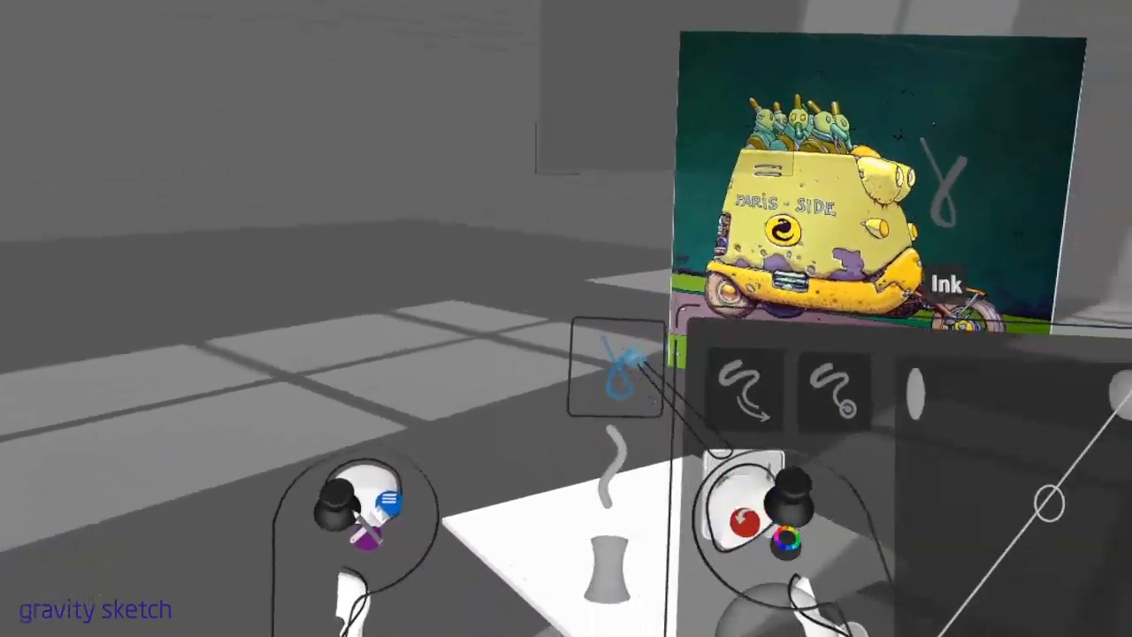
click(964, 610)
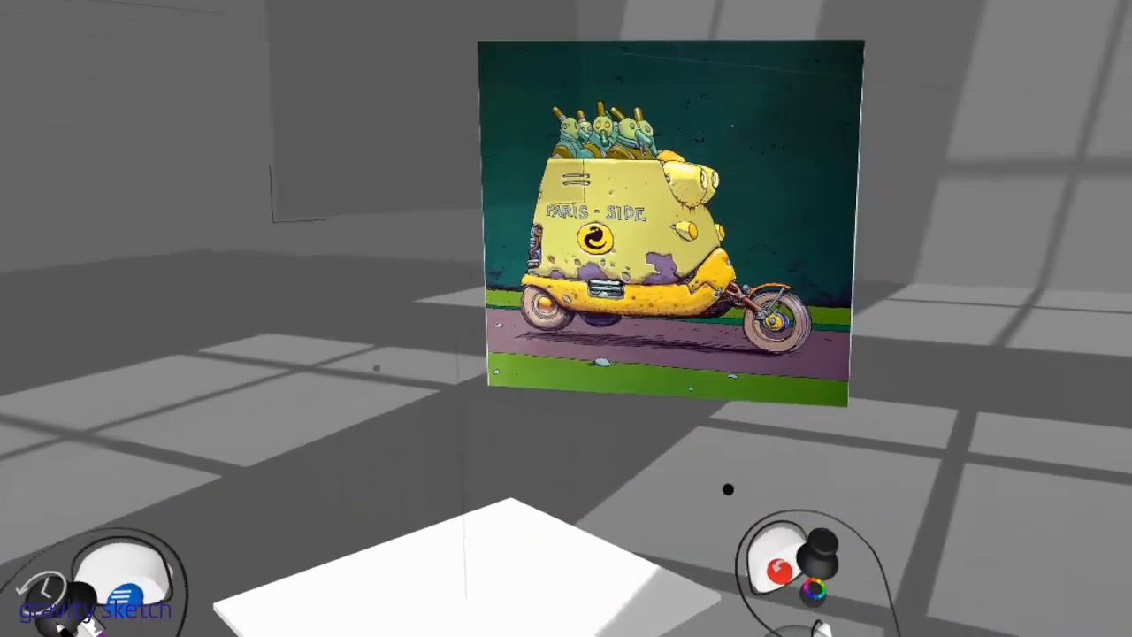
click(814, 591)
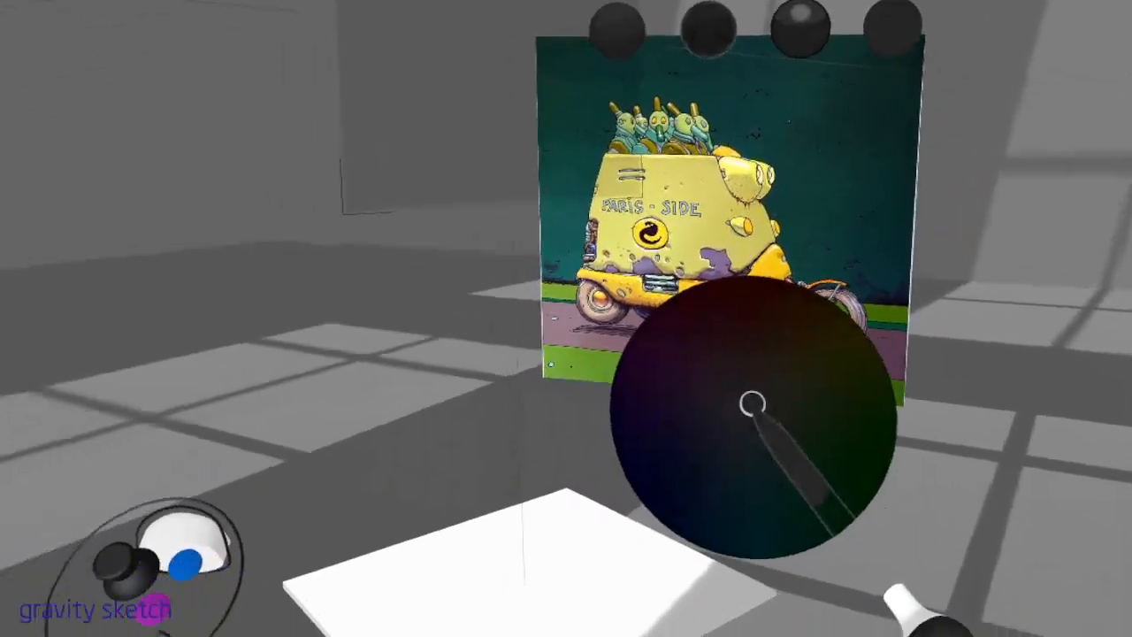
scroll(750, 416, up, 5)
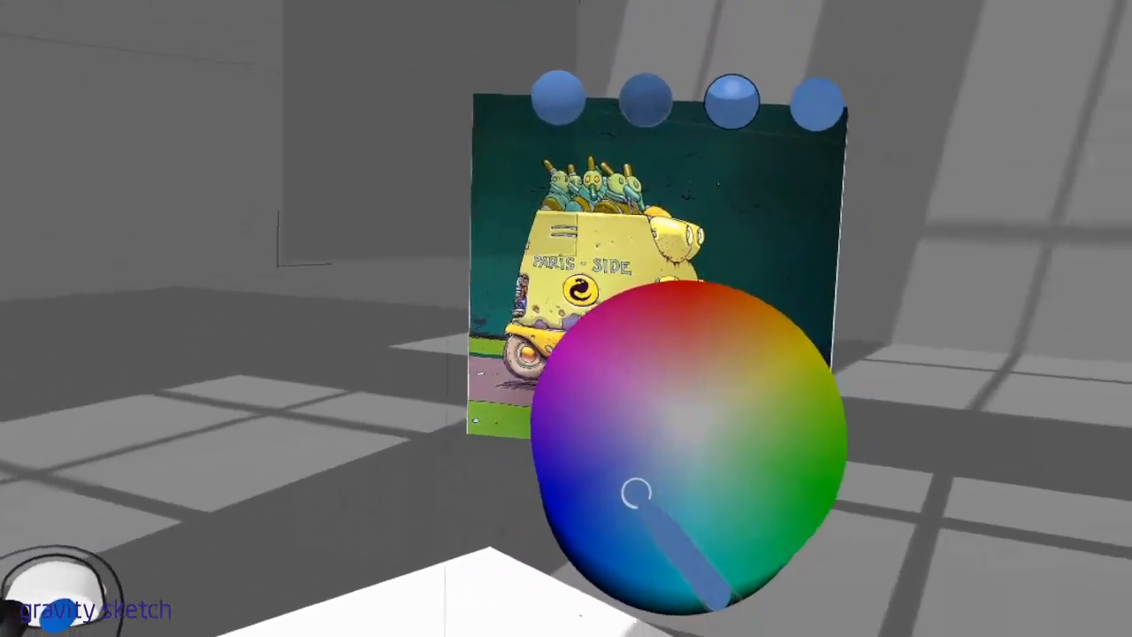
click(637, 493)
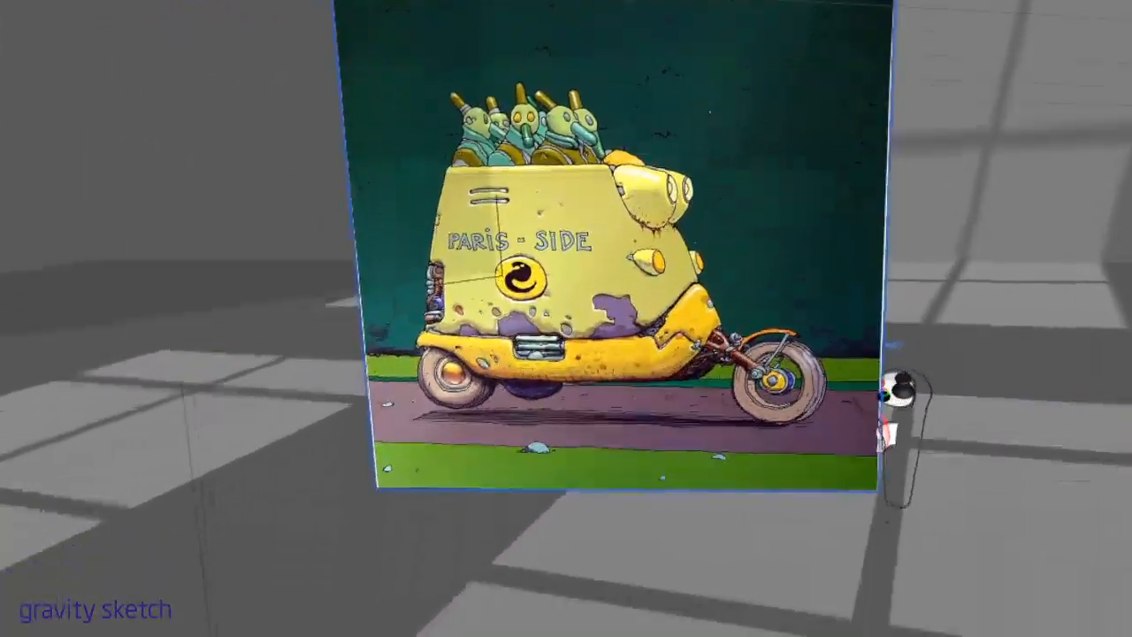
Enlarge the reference image in the scene and open the library of human mannequins
drag(887, 392, 1048, 472)
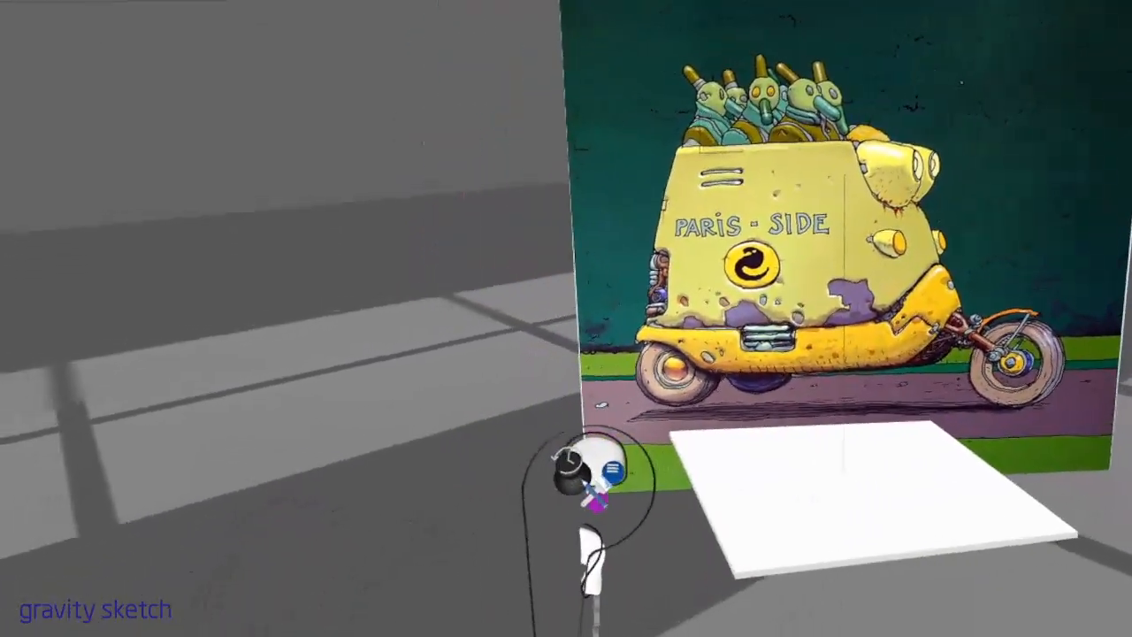
click(532, 390)
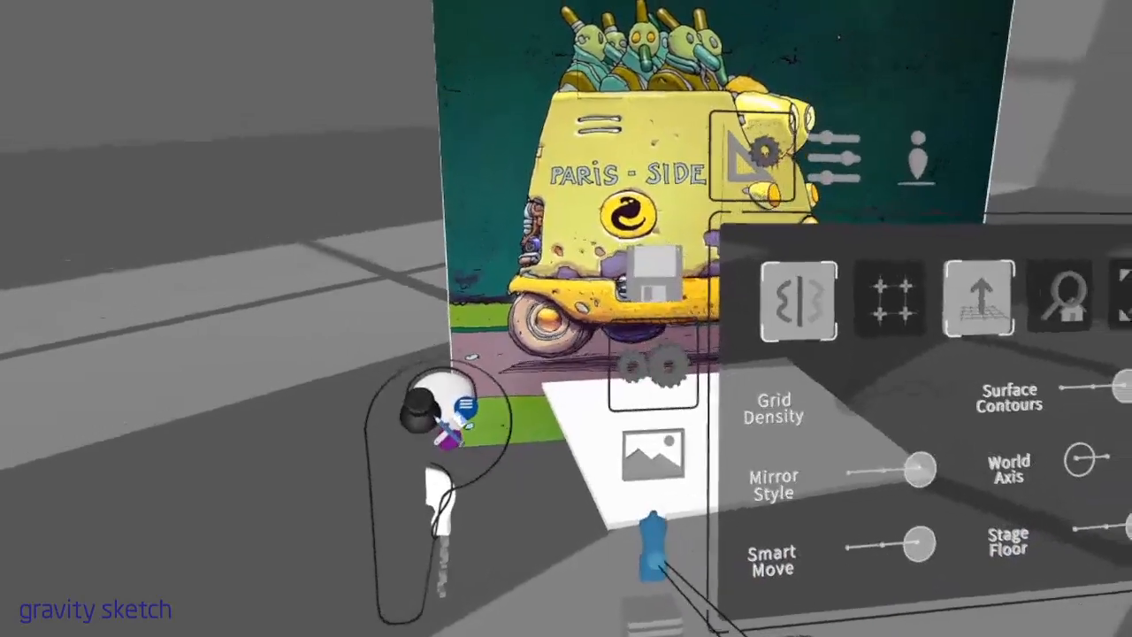
click(655, 562)
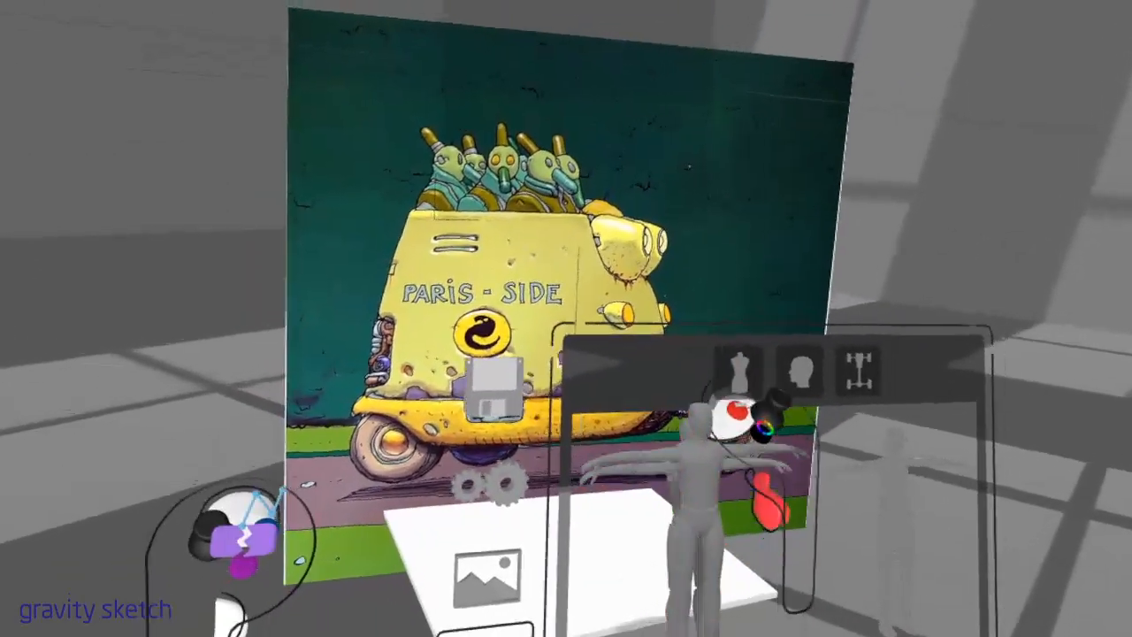
drag(734, 416, 790, 395)
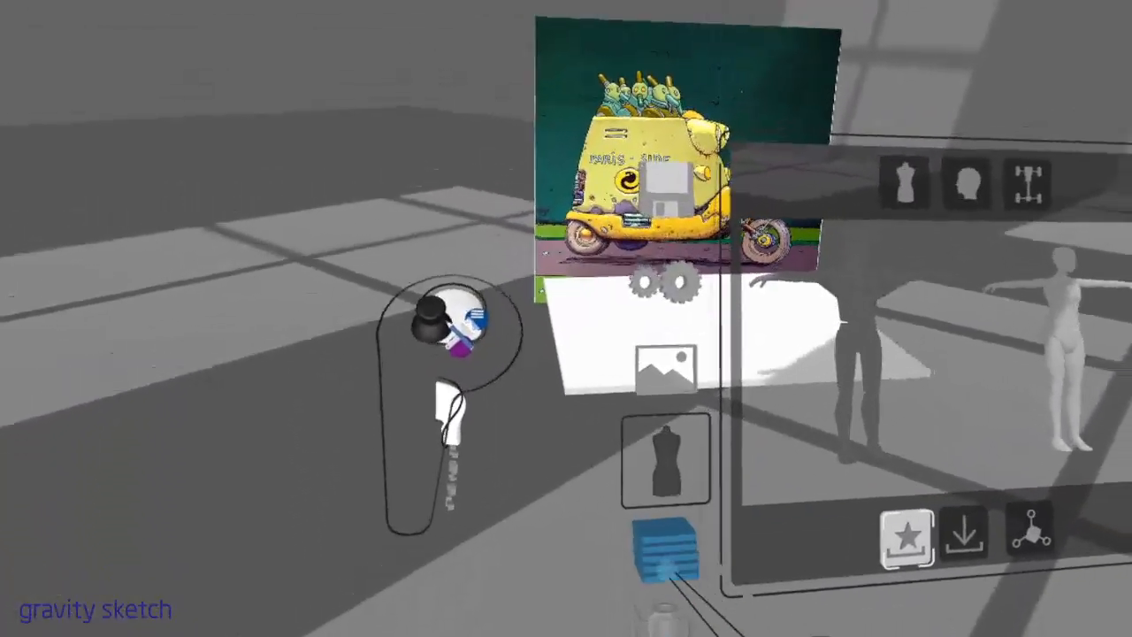
Open the layer list and add a second layer for the work over the reference sketch
click(667, 553)
click(750, 376)
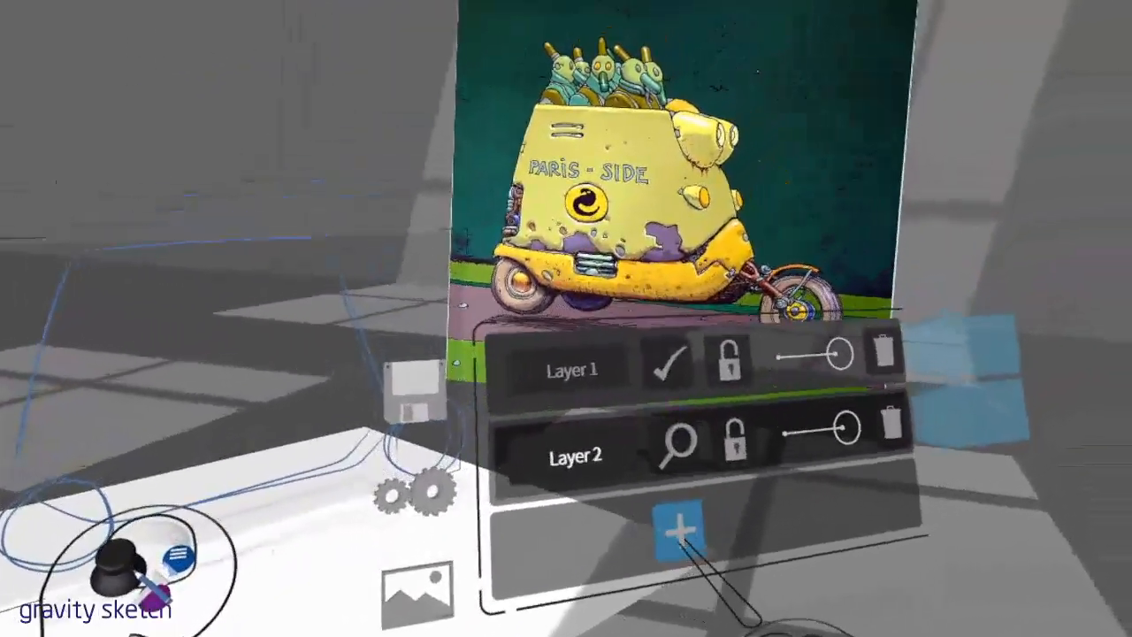
click(895, 543)
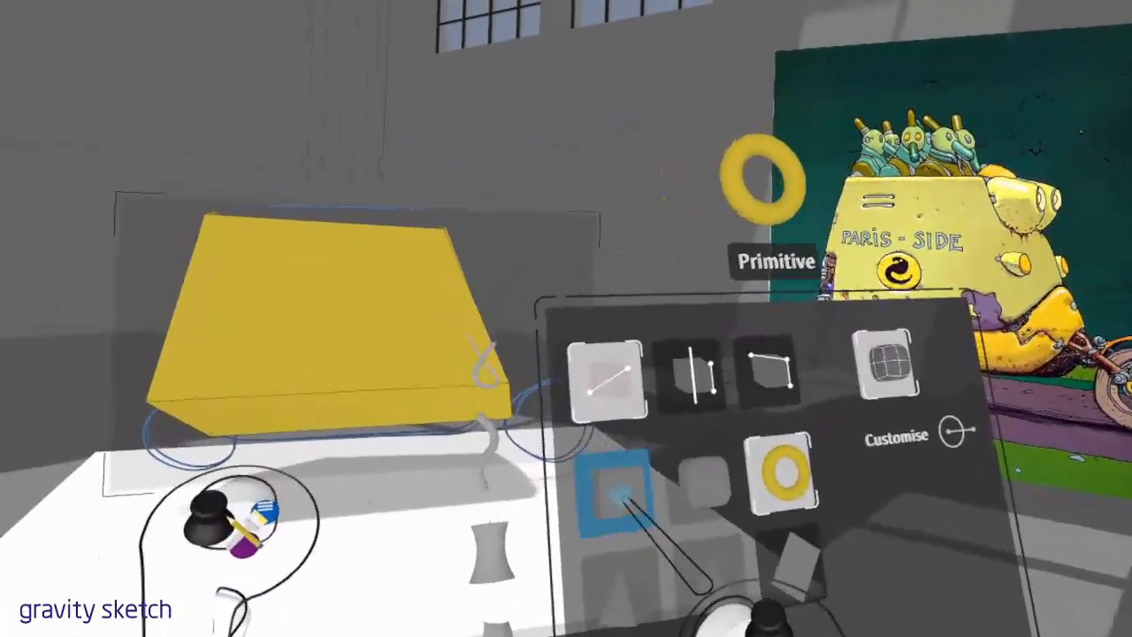
Place a mirrored torus primitive at the front lower end of the yellow body and turn it upright as a wheel
click(615, 491)
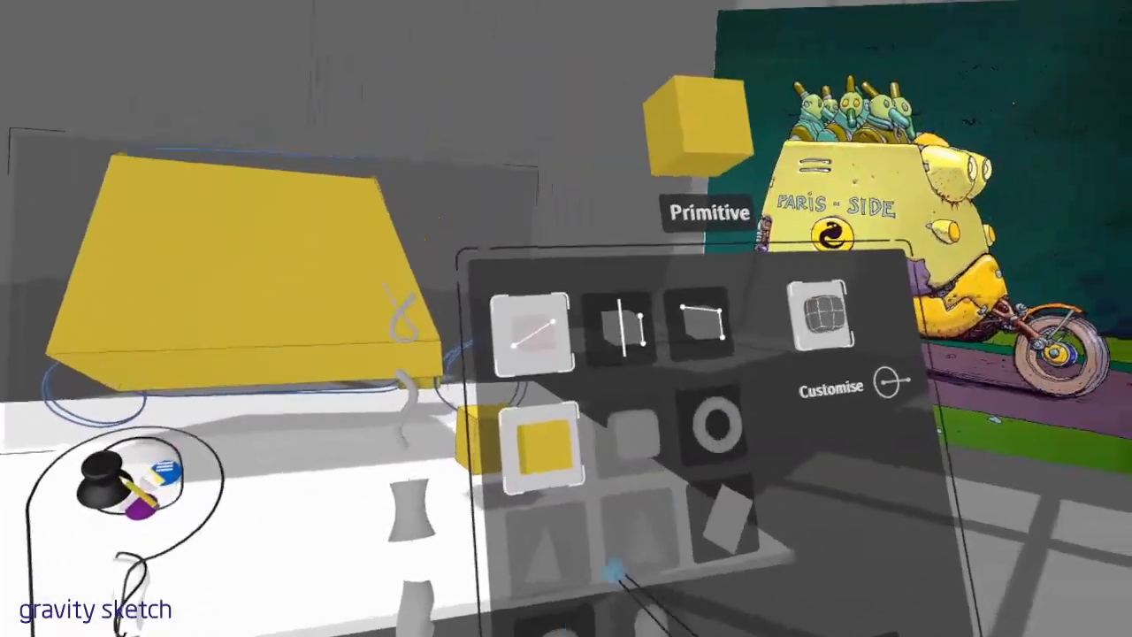
click(688, 496)
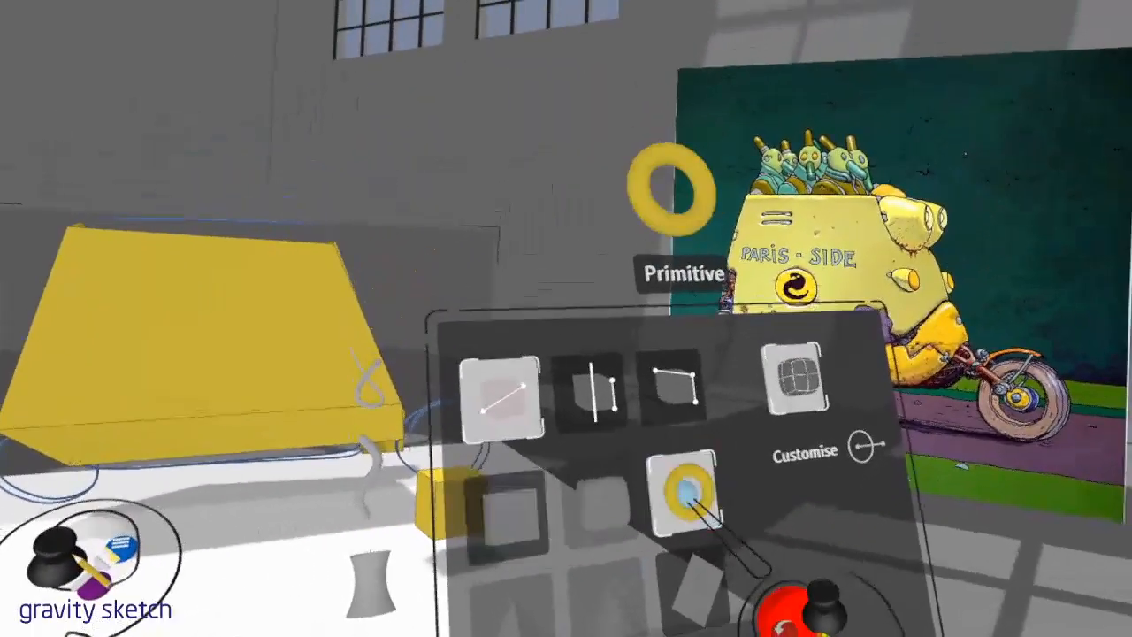
drag(650, 522, 721, 533)
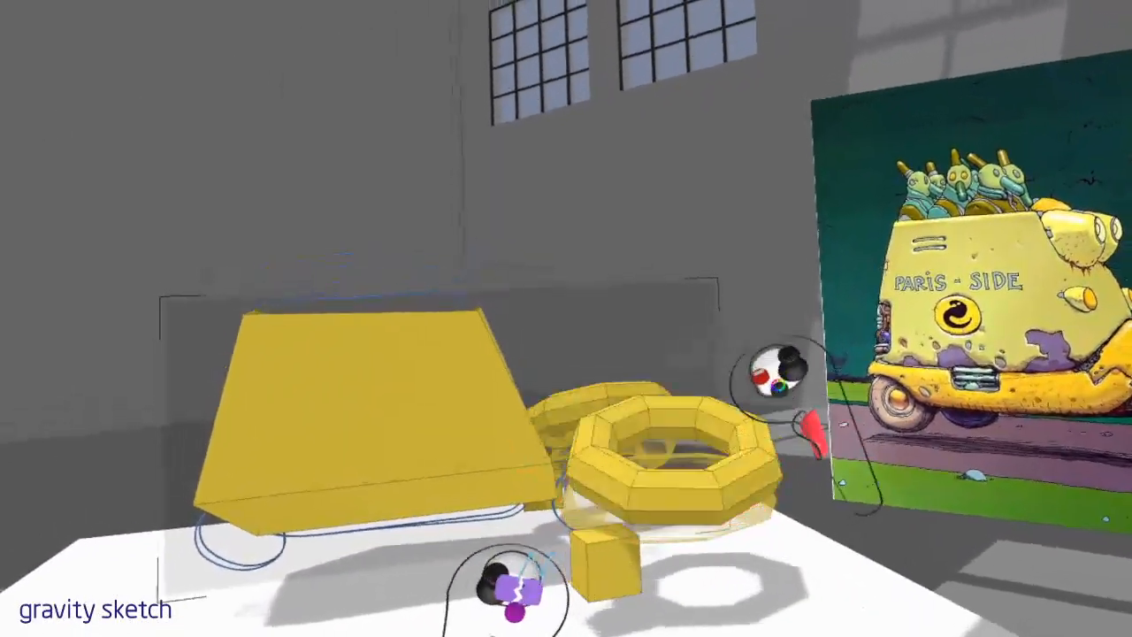
drag(779, 372, 763, 434)
mouse_move(766, 421)
mouse_down()
mouse_move(741, 435)
mouse_move(768, 442)
mouse_up()
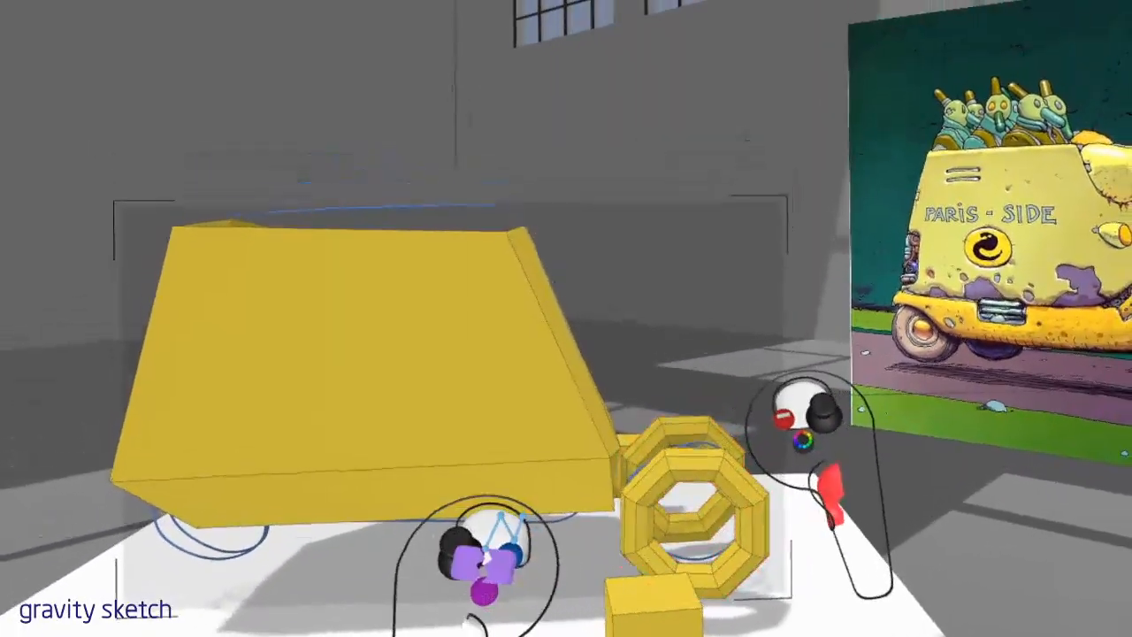
Edit the torus wheel's control points and smooth its shape with subdivision
click(758, 469)
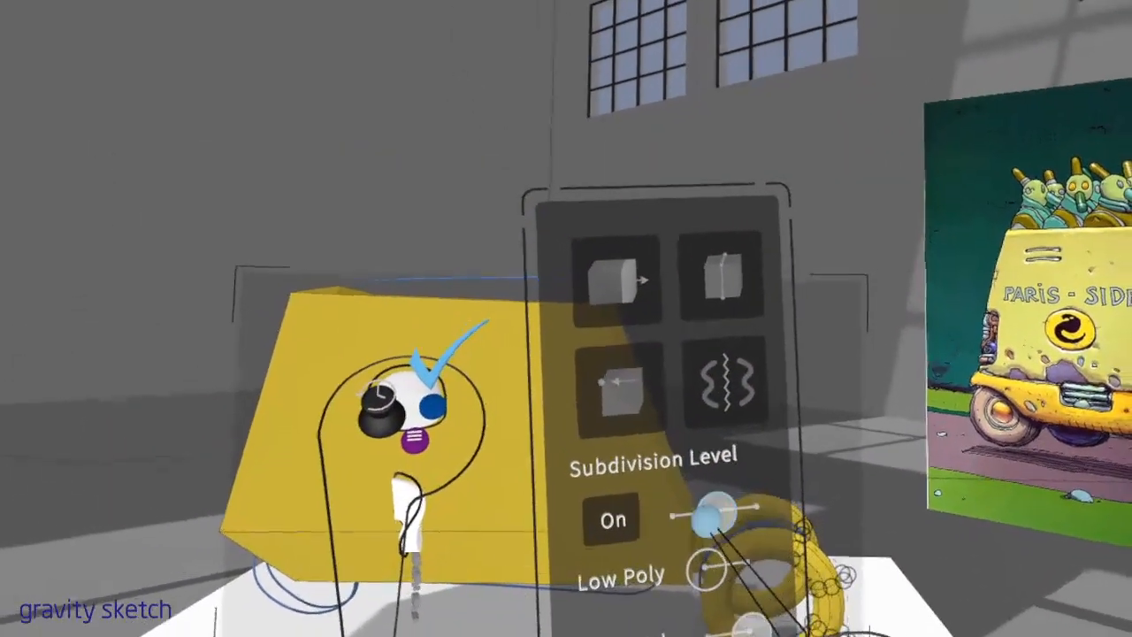
click(430, 404)
drag(775, 411, 786, 451)
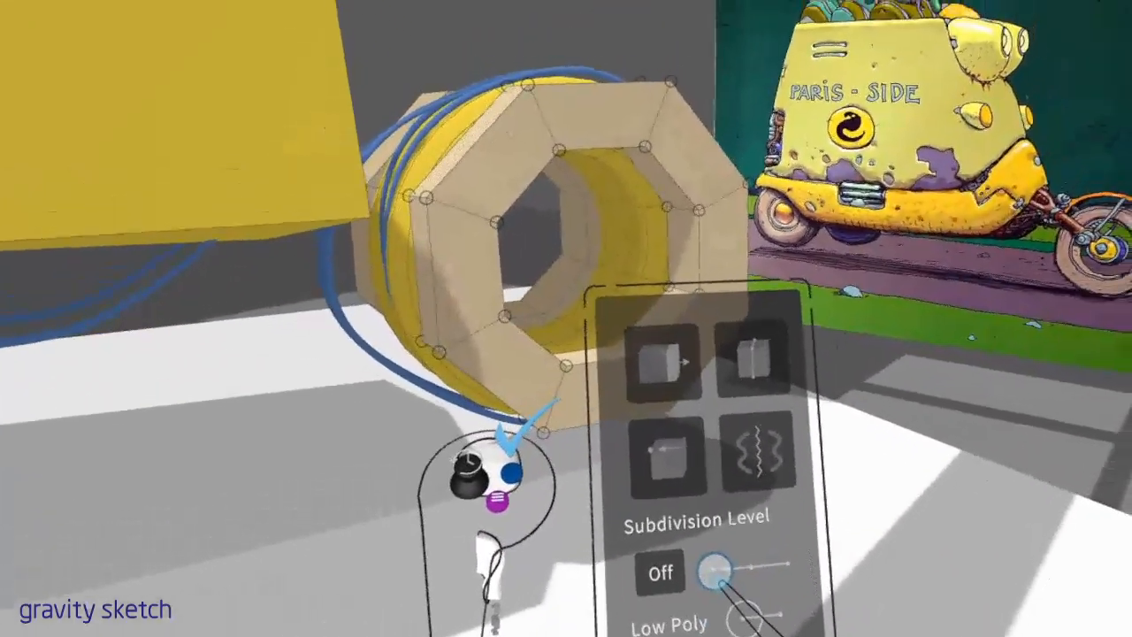
drag(718, 575, 788, 564)
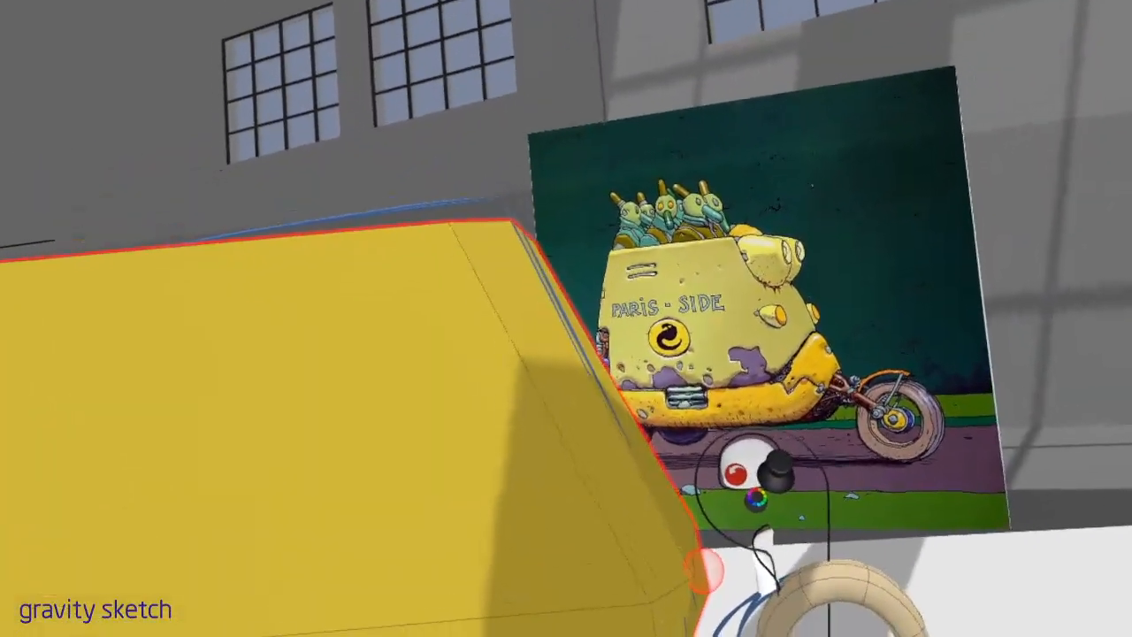
Edit the yellow body's mesh and adjust the point at its lower front corner
click(705, 571)
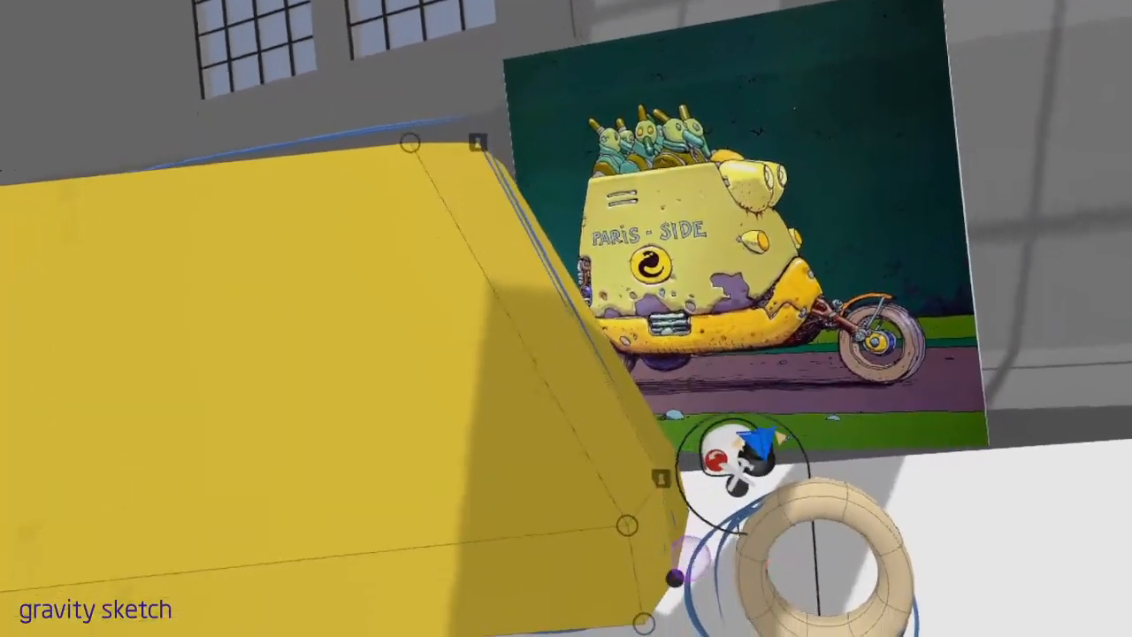
click(675, 579)
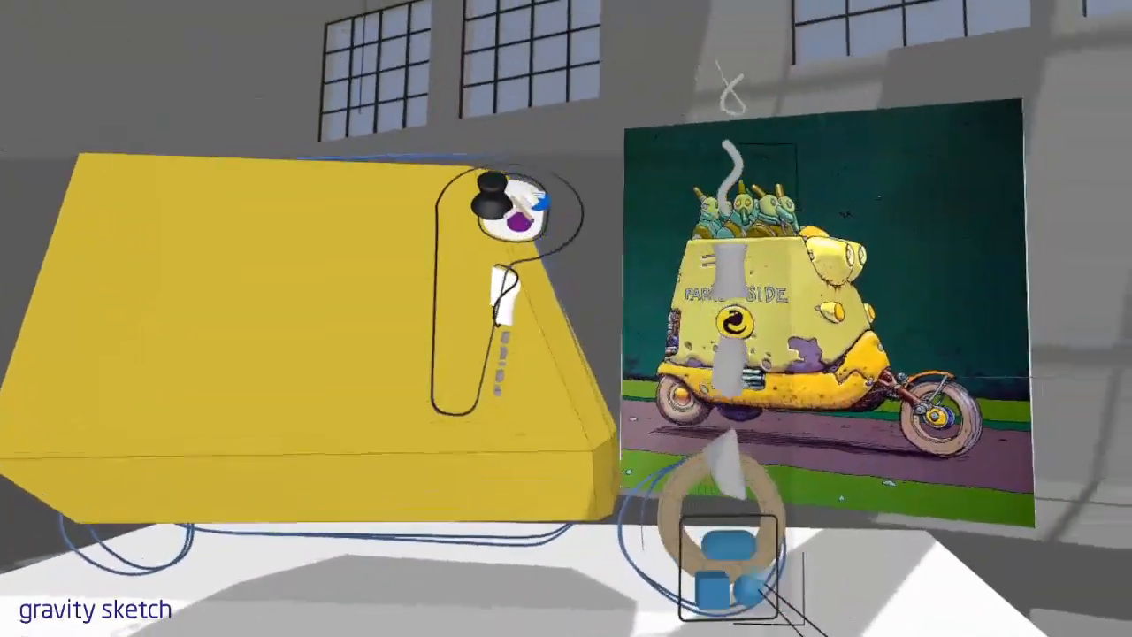
Add a small block primitive at the centre of the front wheel and round it with subdivision to form a hub
click(750, 590)
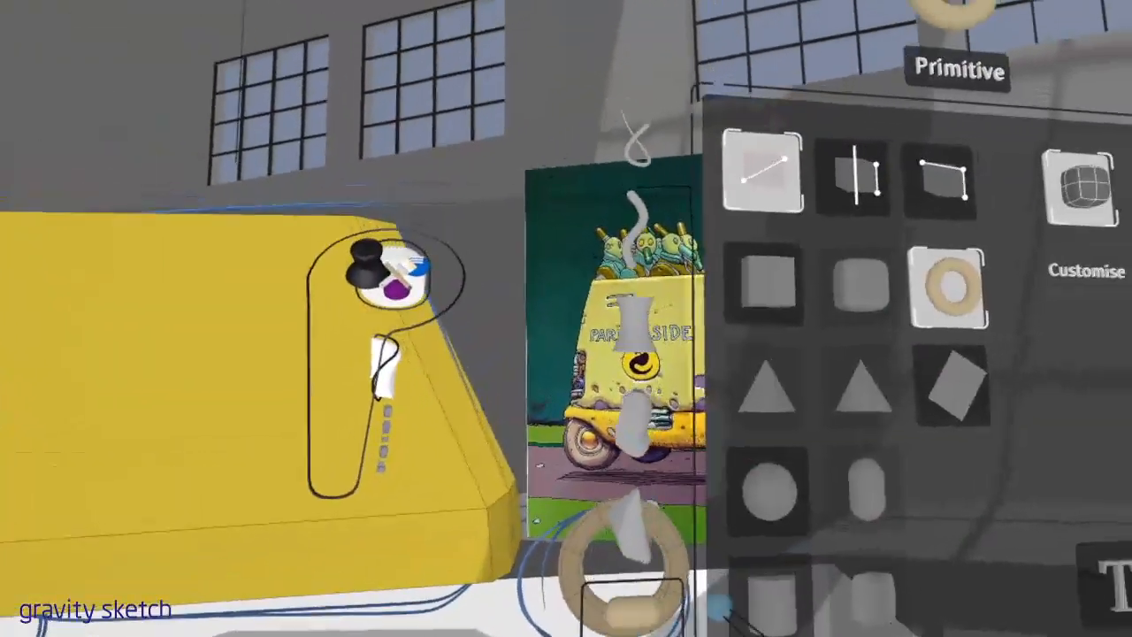
click(625, 497)
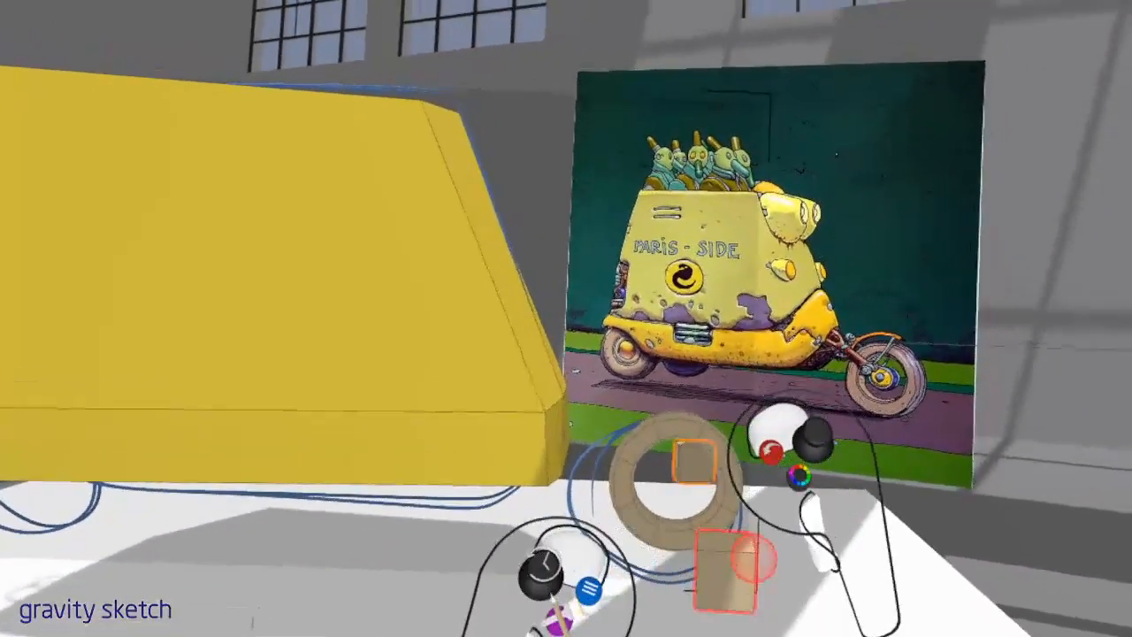
drag(755, 560, 728, 571)
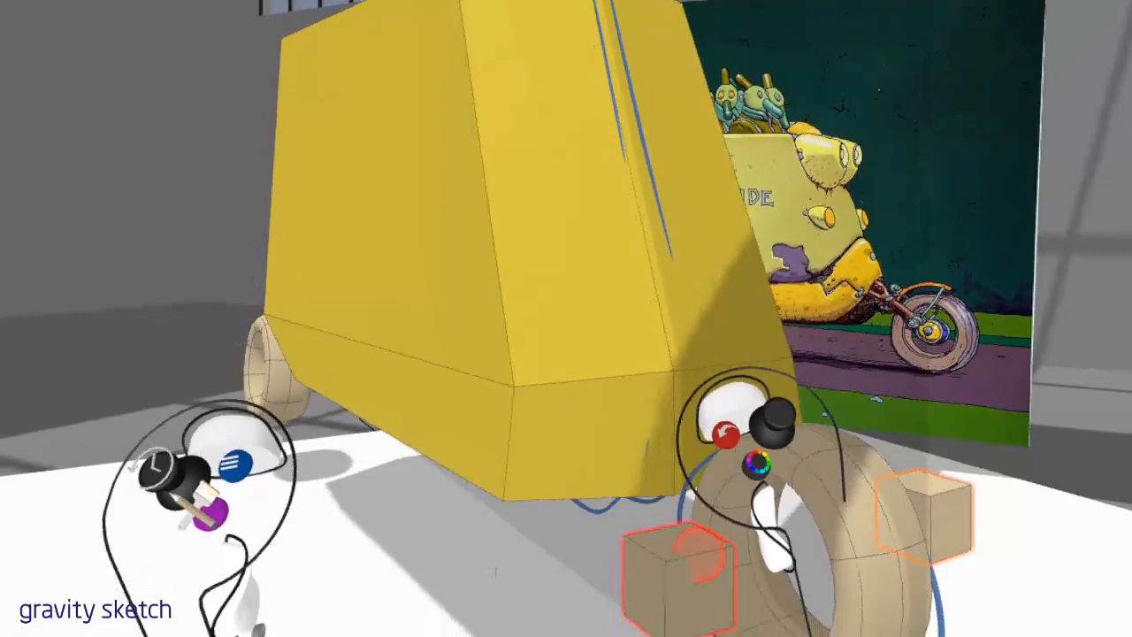
click(694, 525)
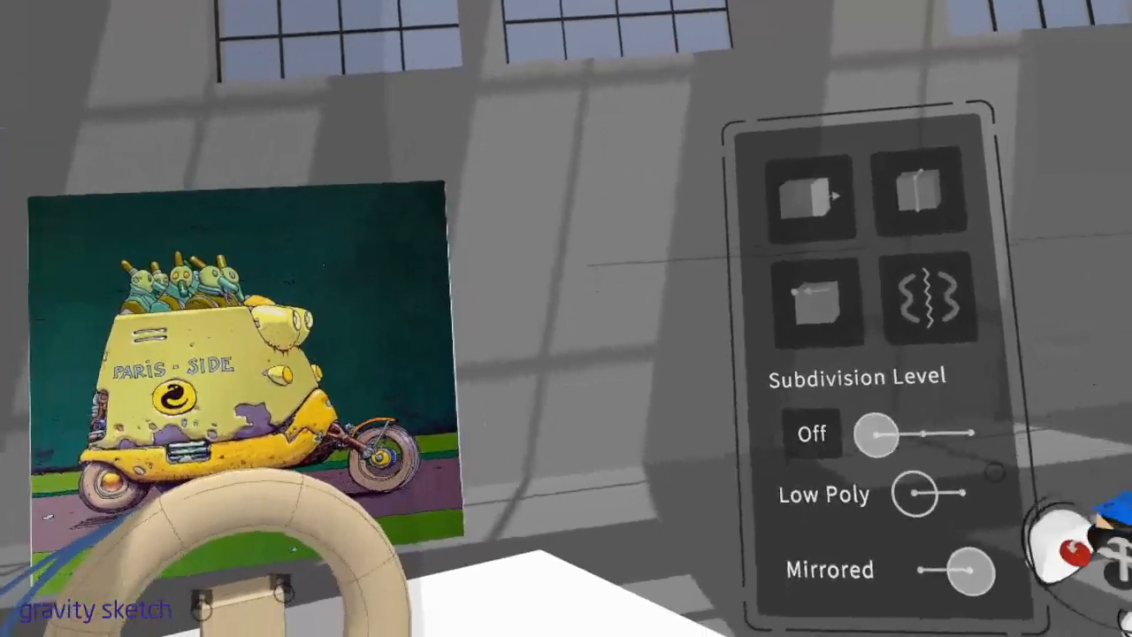
drag(870, 470, 908, 465)
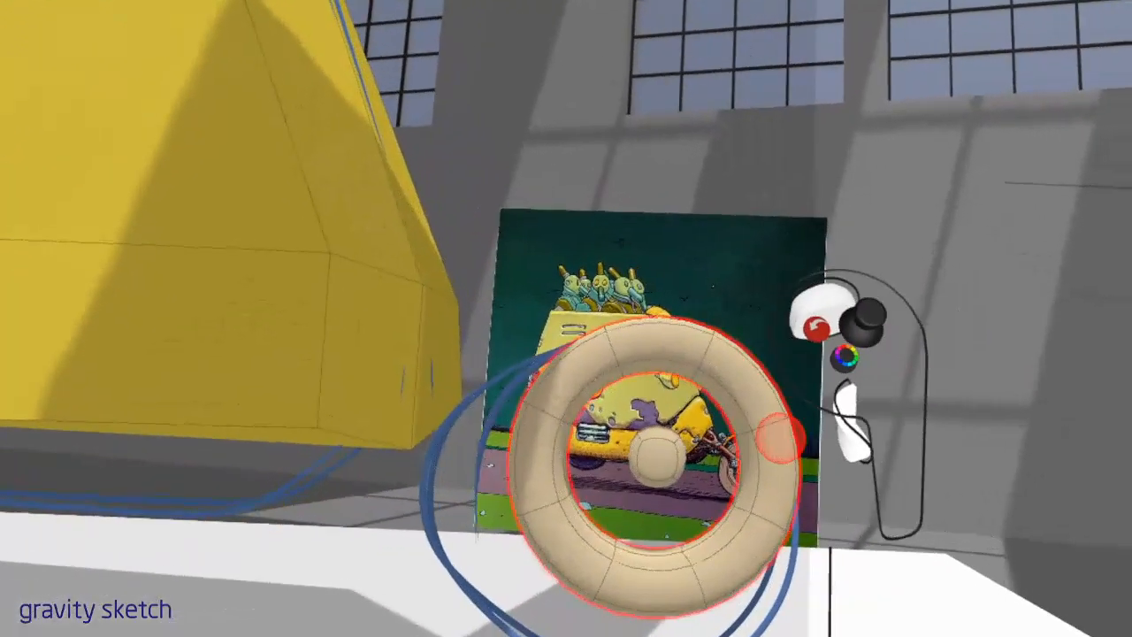
Move the inner end points of the mirrored box beneath the body onto the mirror plane, joining both halves
click(782, 440)
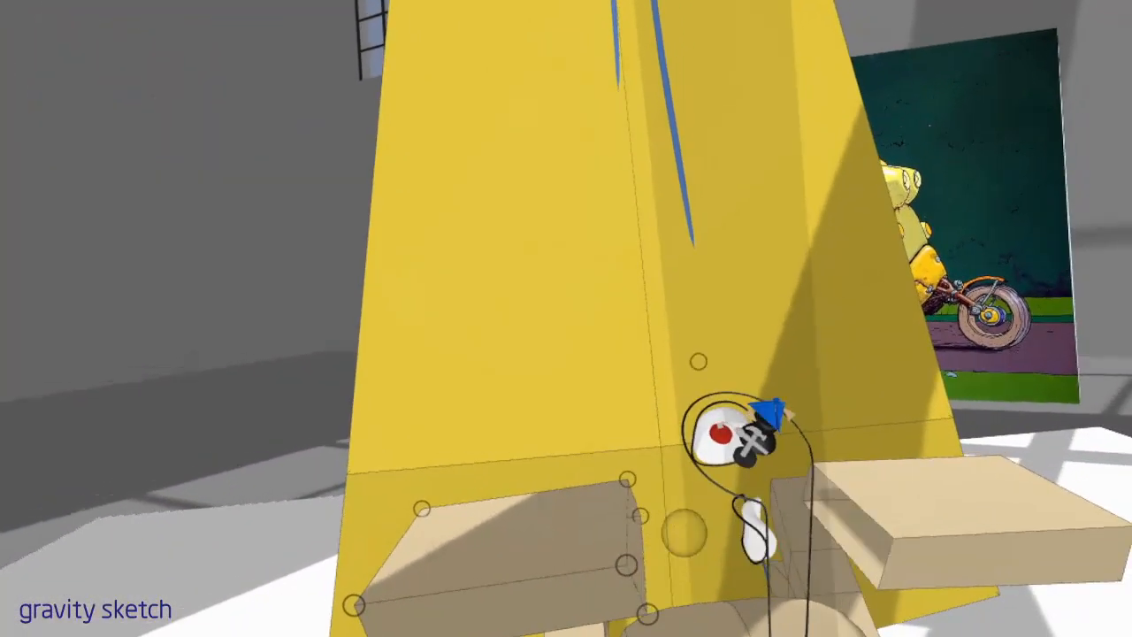
drag(657, 462, 733, 417)
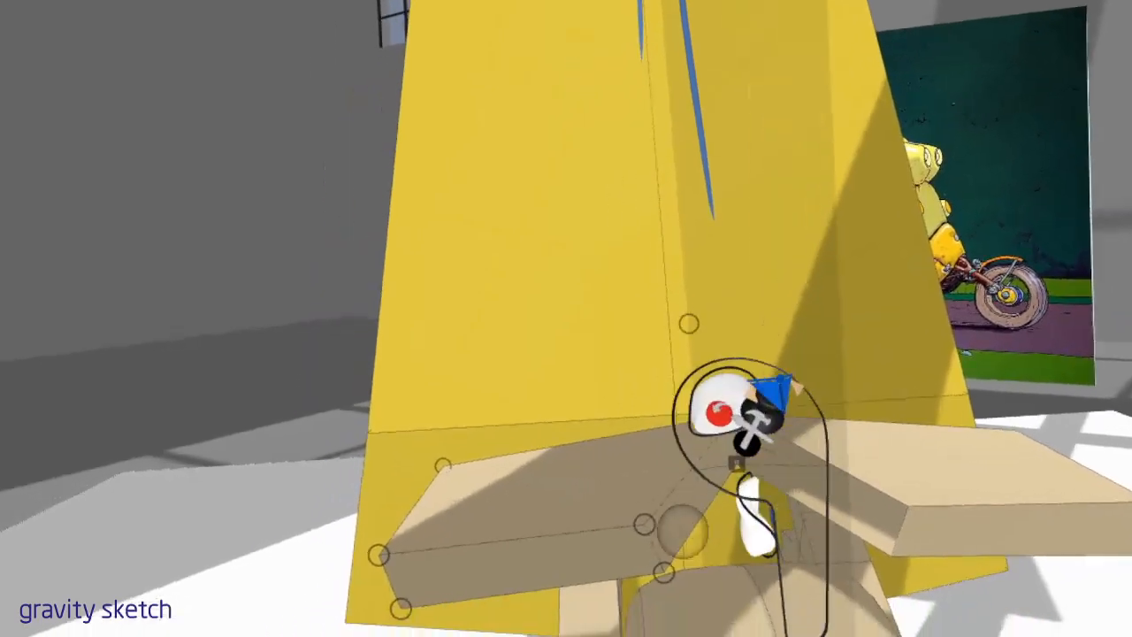
drag(682, 531, 692, 564)
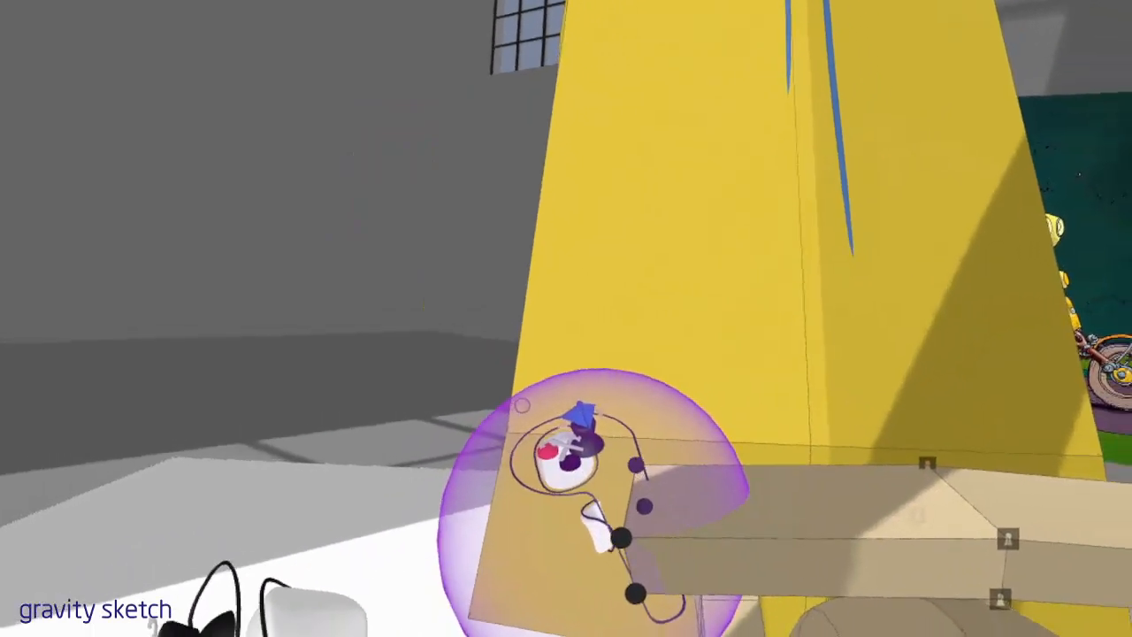
drag(622, 539, 646, 529)
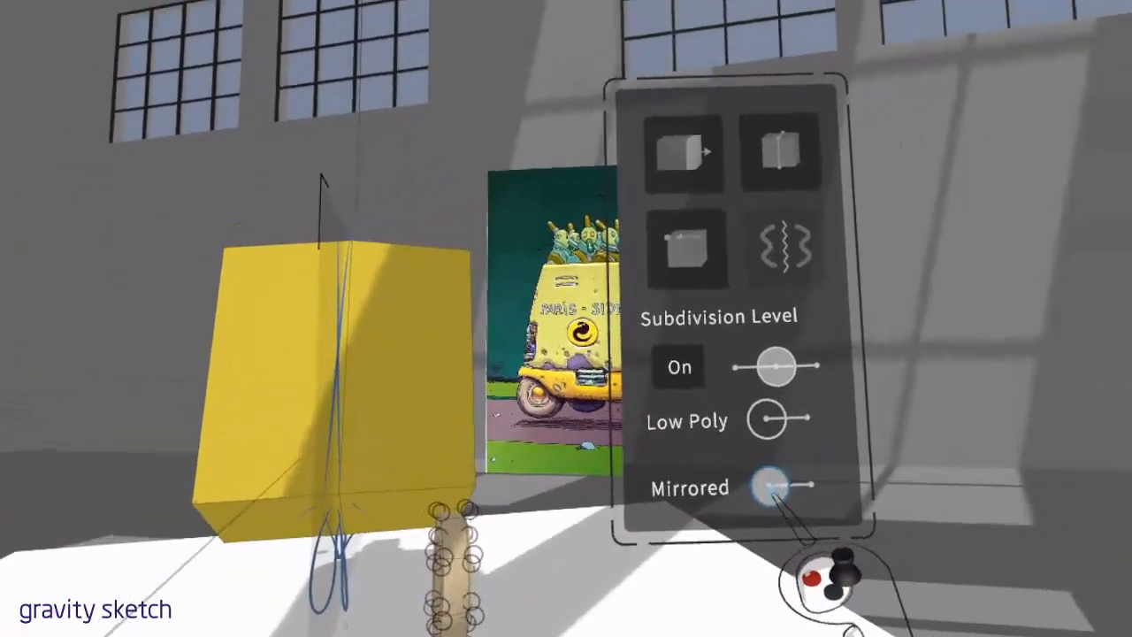
Mirror the rear wheel across the body's centre plane and smooth it with subdivision
click(770, 484)
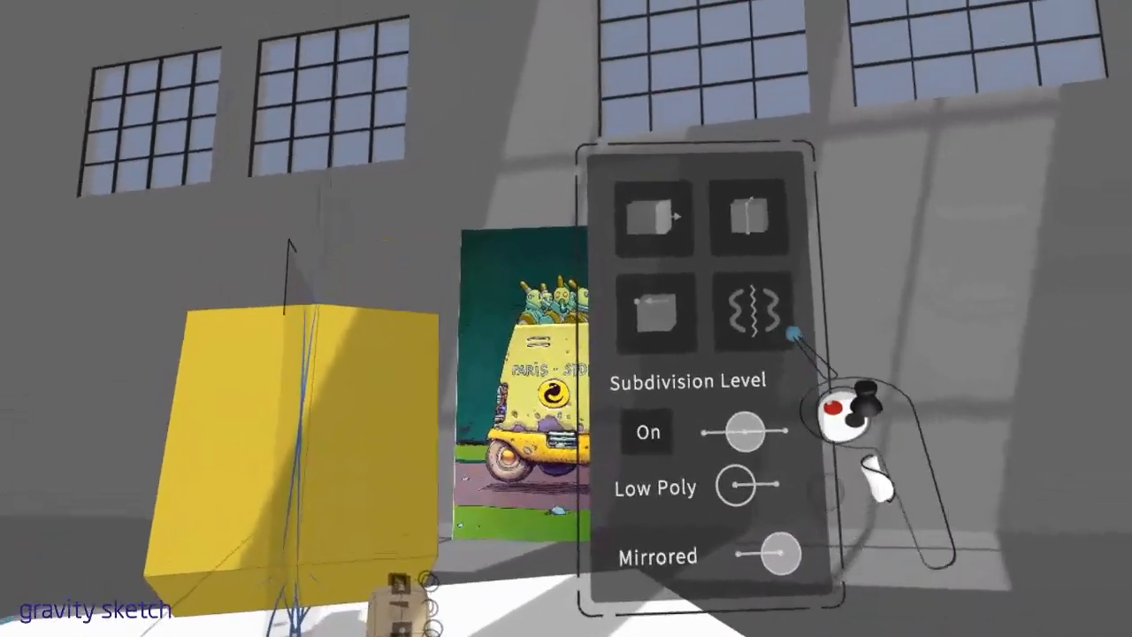
click(248, 535)
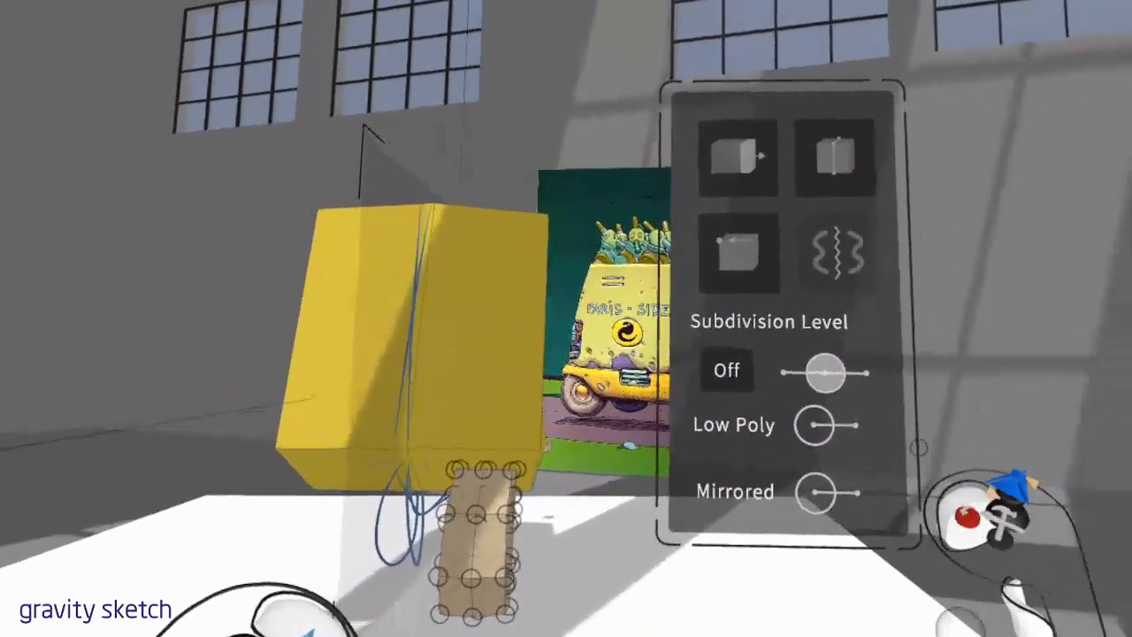
click(1015, 503)
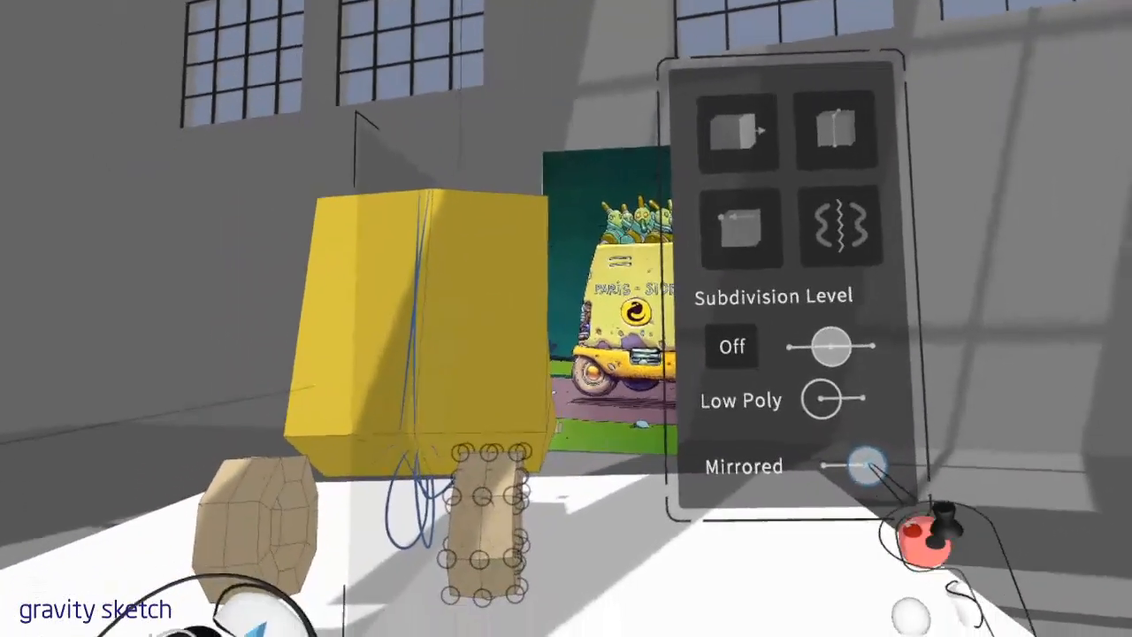
click(951, 467)
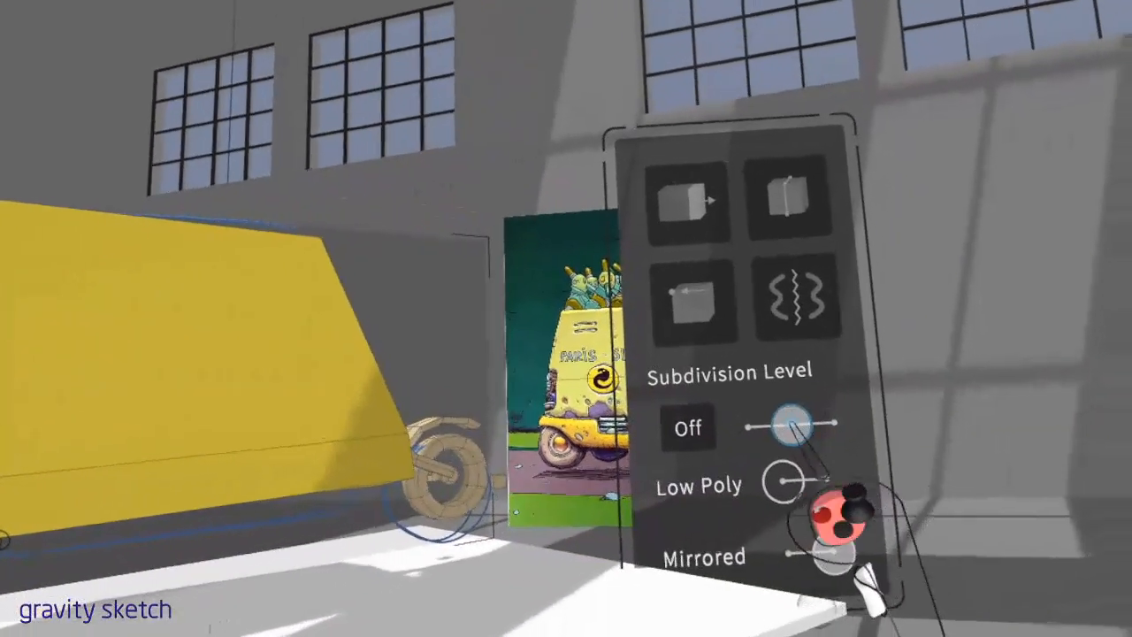
click(784, 437)
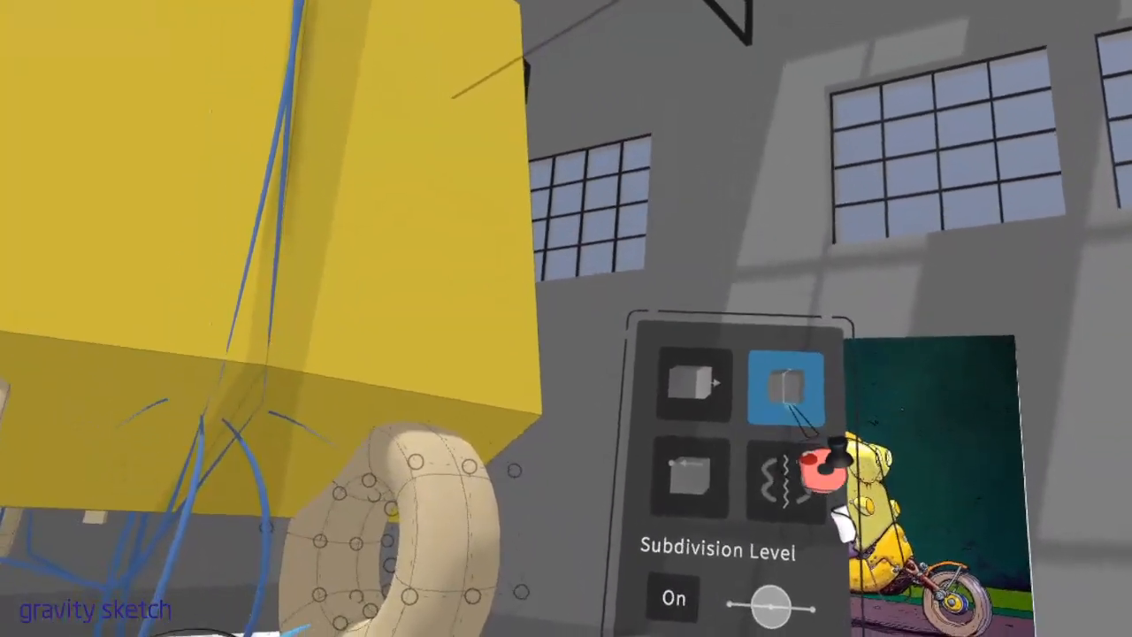
Insert an additional edge loop around the mirrored rear wheel's tyre
click(786, 382)
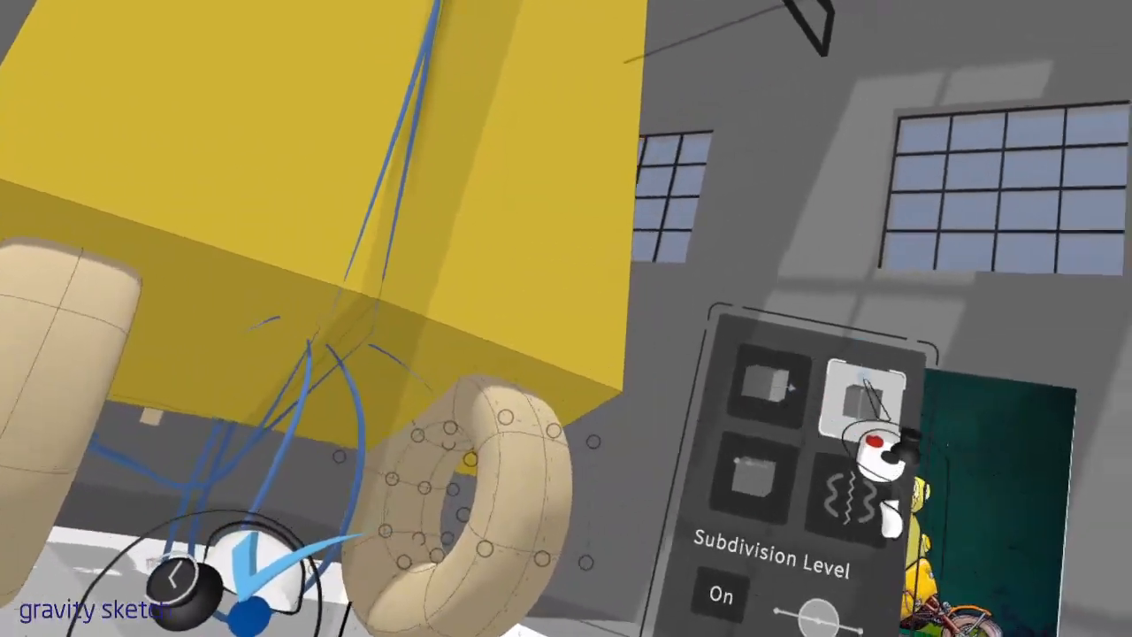
click(866, 385)
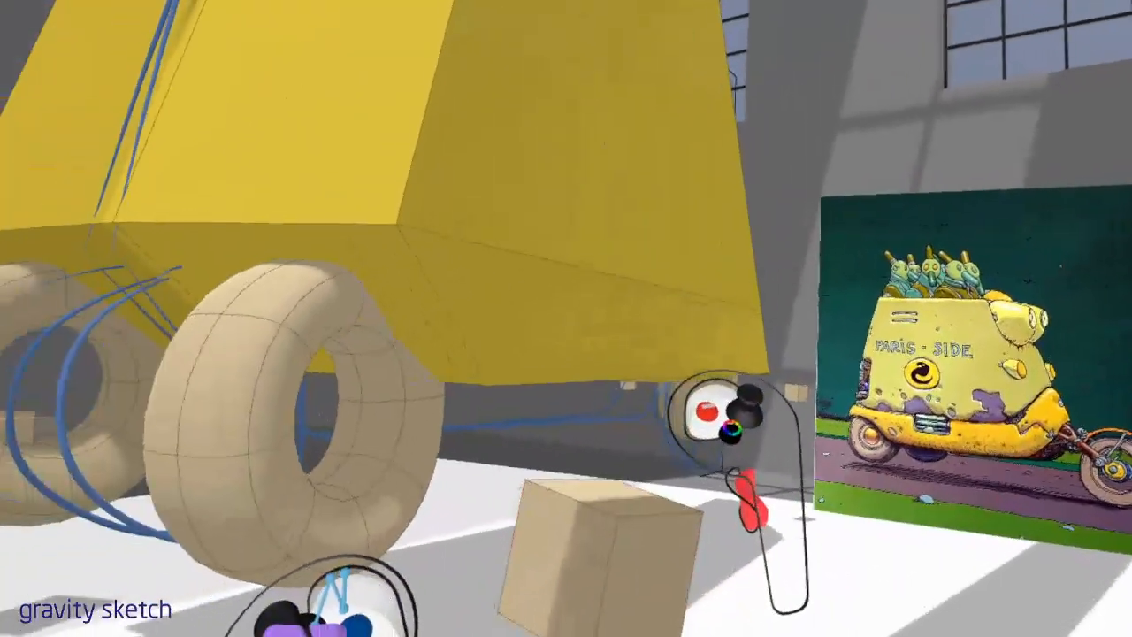
Add a mirrored block primitive beside the rear wheel and round it with subdivision to form a hub
click(715, 425)
drag(698, 309, 740, 264)
click(799, 396)
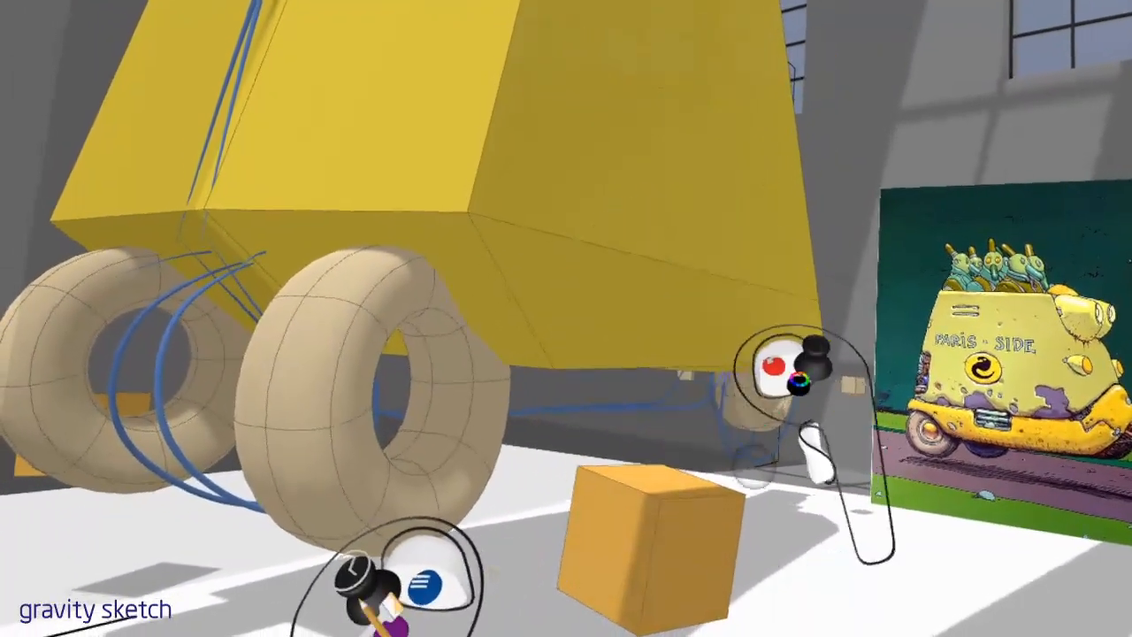
drag(726, 511, 760, 409)
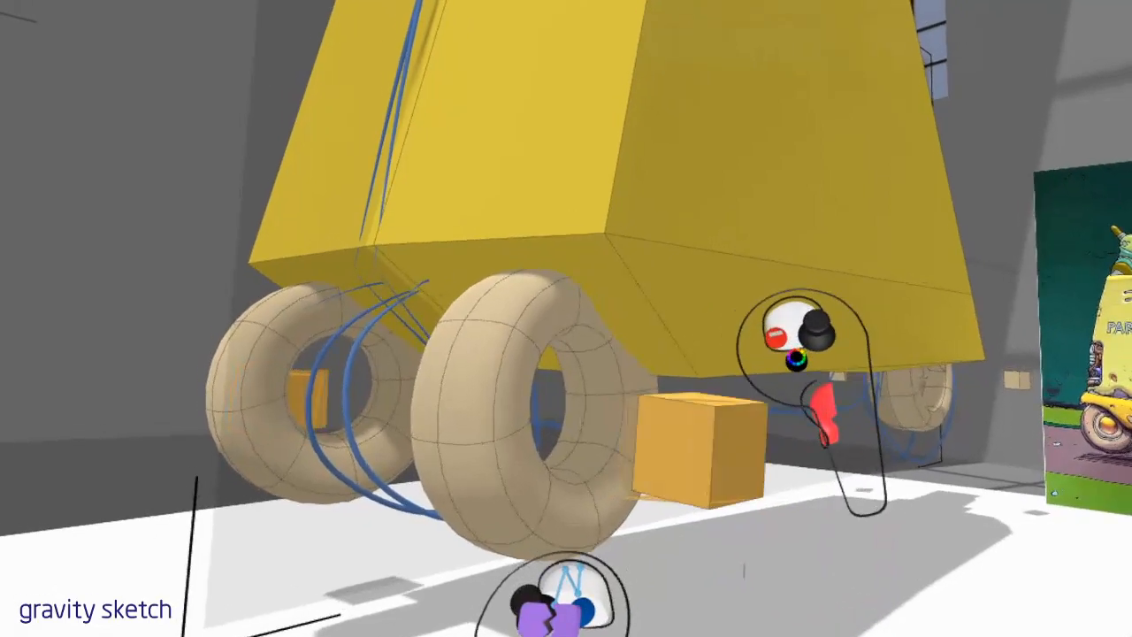
click(721, 422)
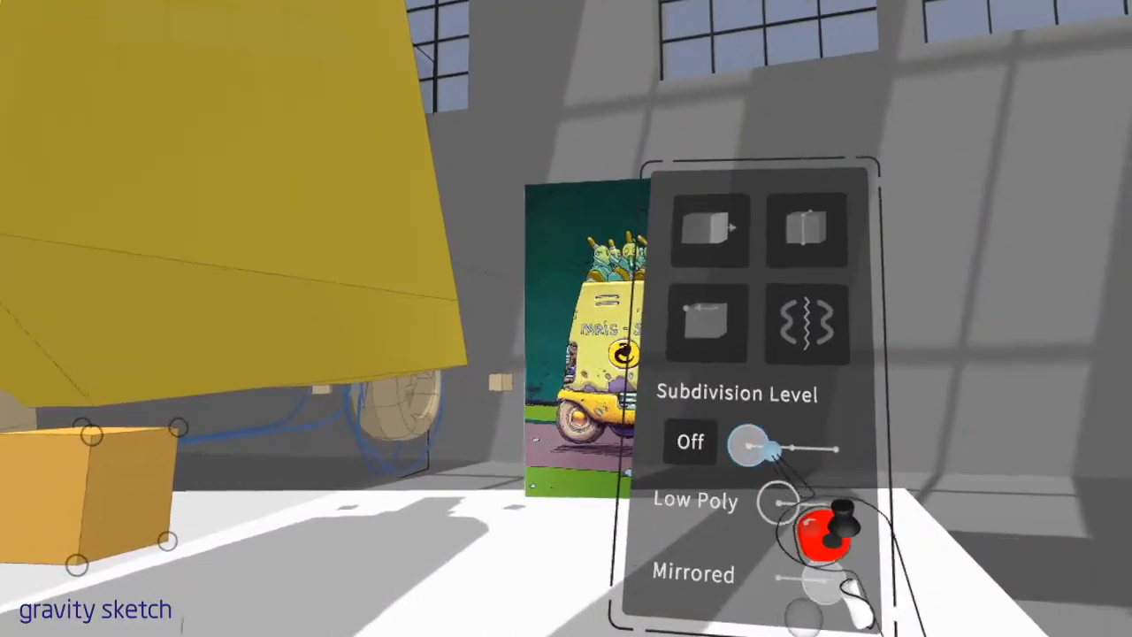
drag(748, 447, 782, 447)
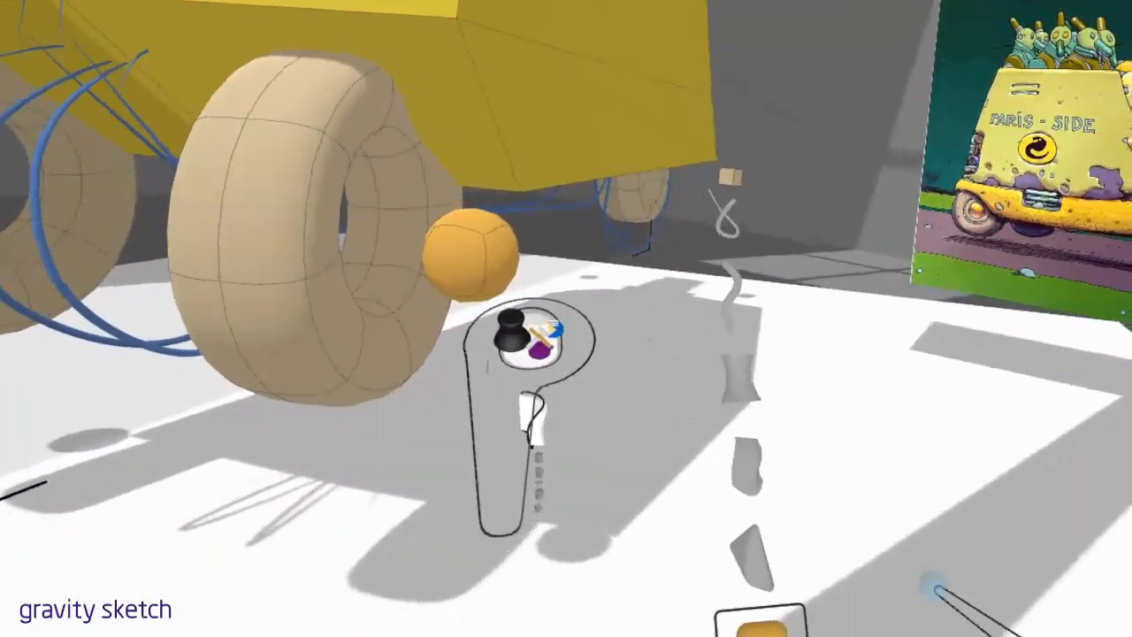
click(761, 626)
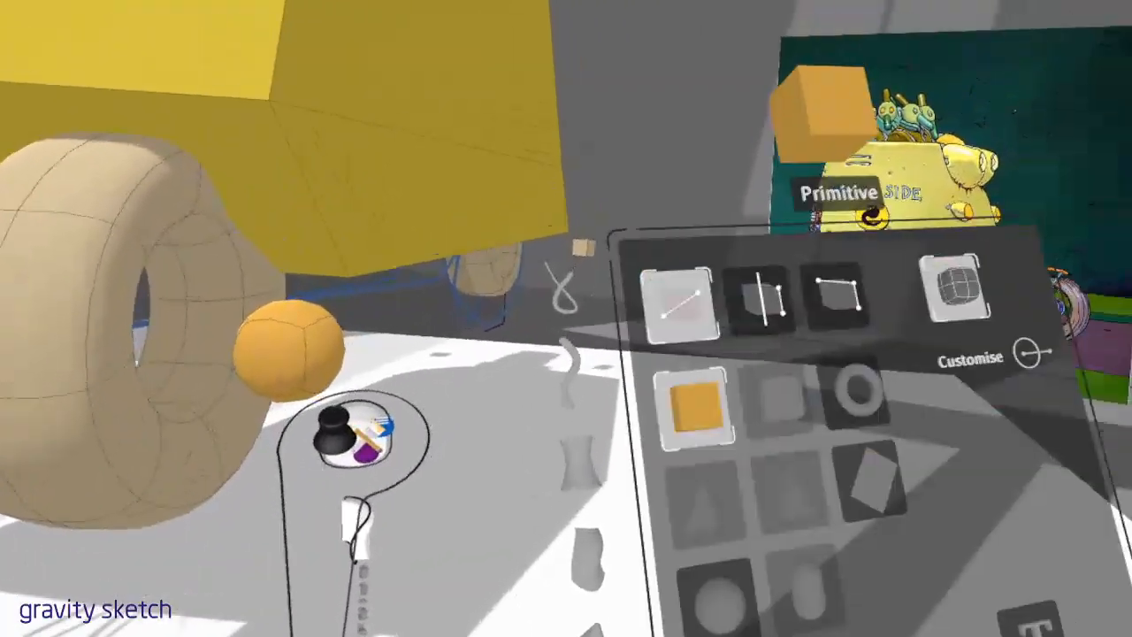
click(670, 626)
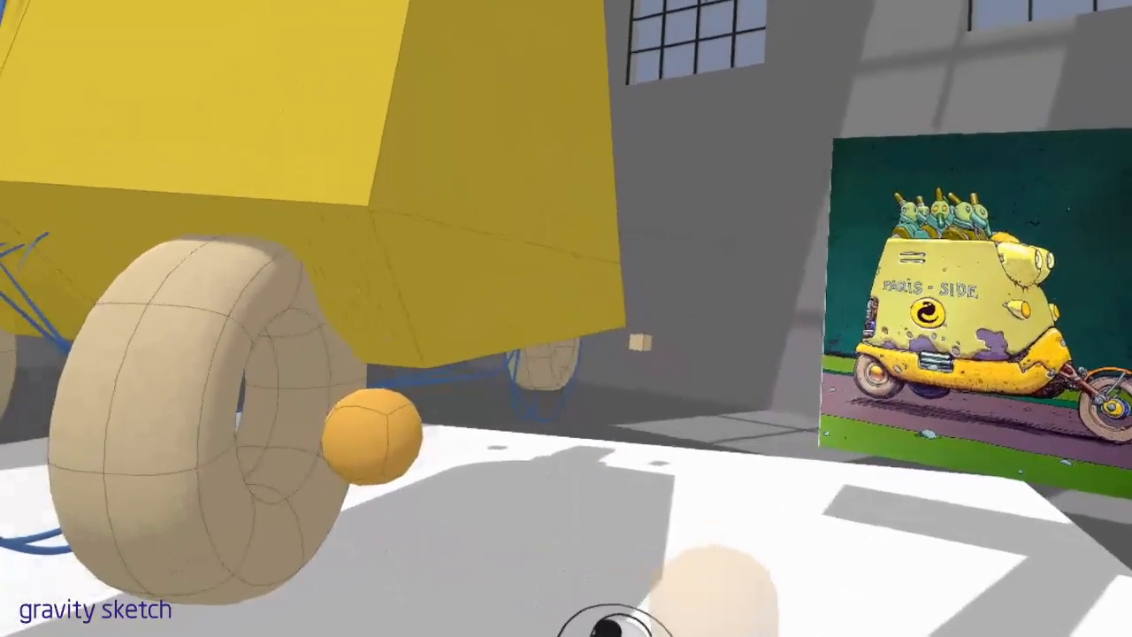
drag(715, 593, 699, 562)
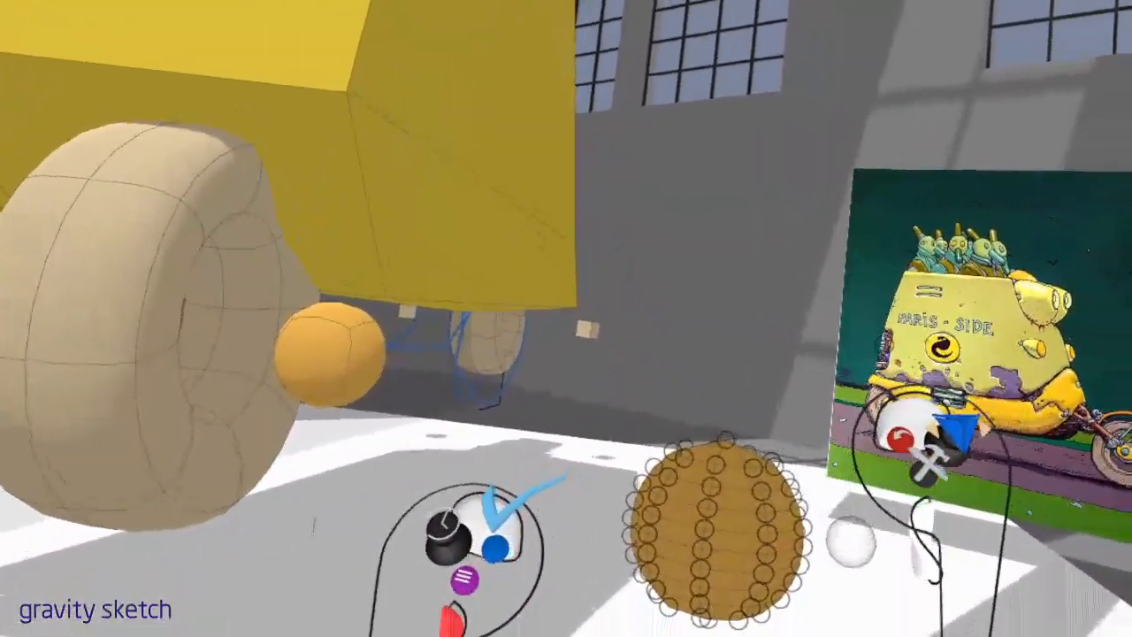
drag(703, 510, 730, 524)
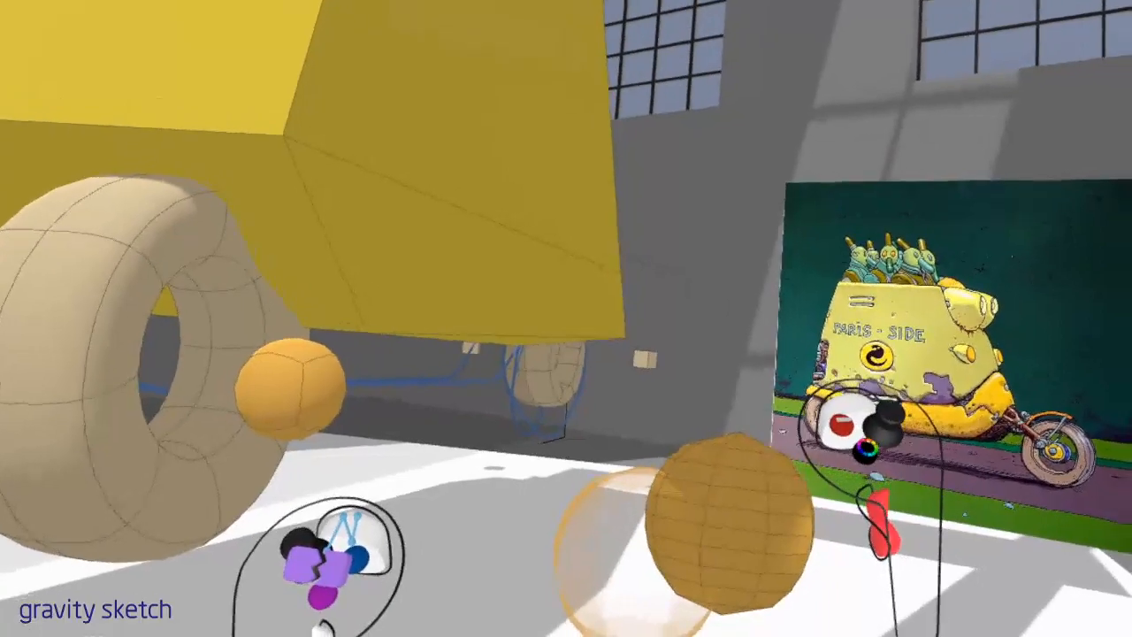
key(Delete)
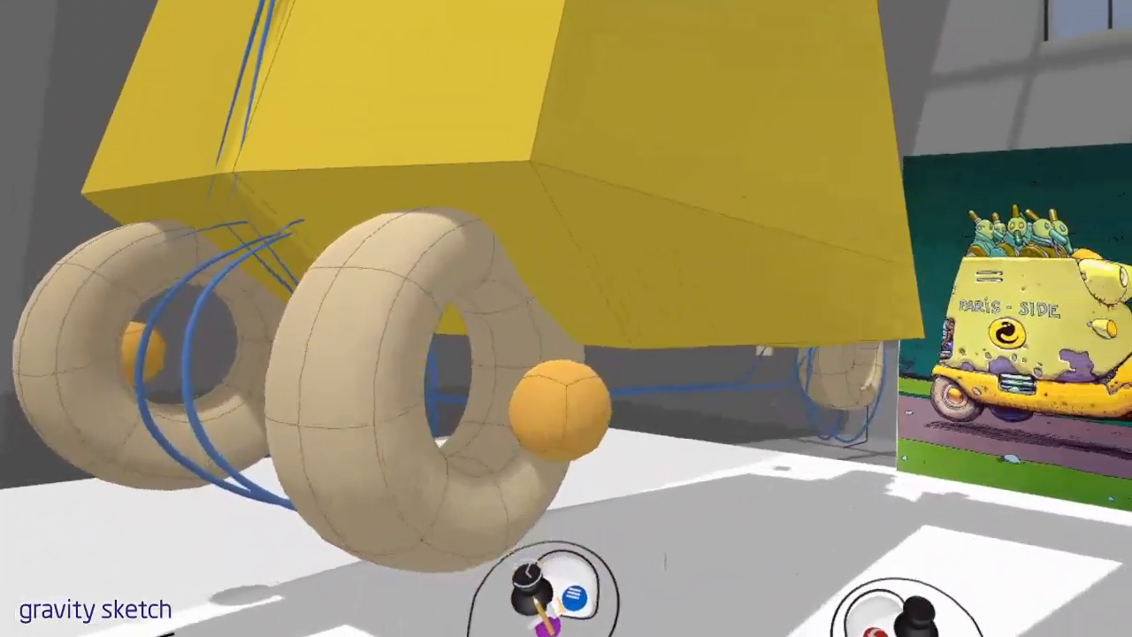
key(ctrl+z)
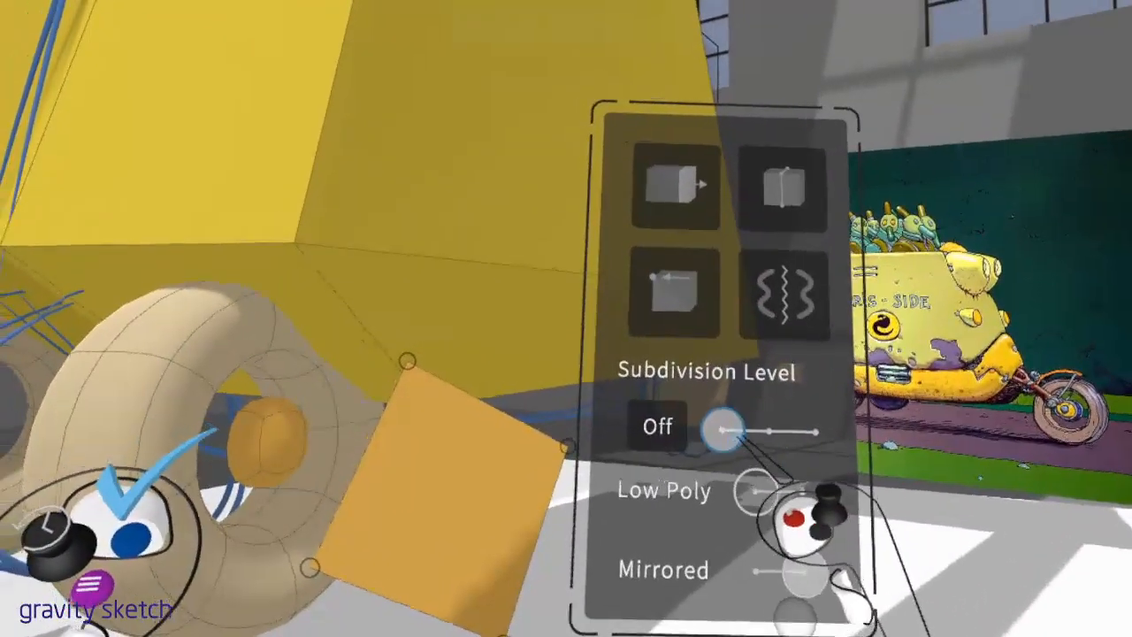
Round the new block beside the rear wheel with subdivision and finish editing its mesh
drag(724, 431, 935, 430)
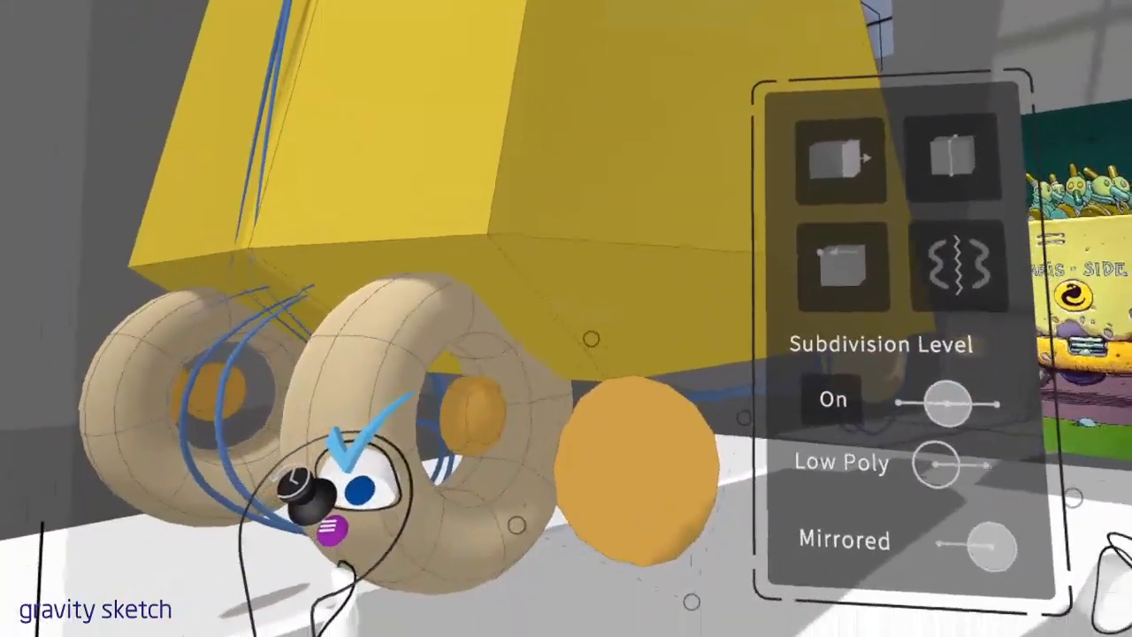
click(360, 490)
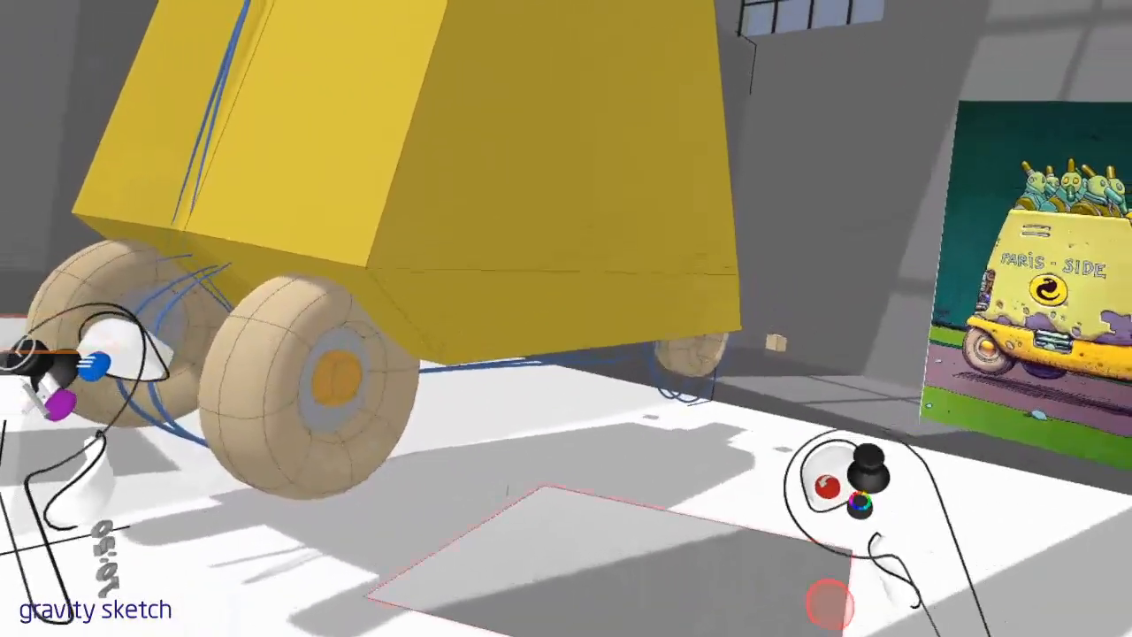
drag(829, 601, 872, 554)
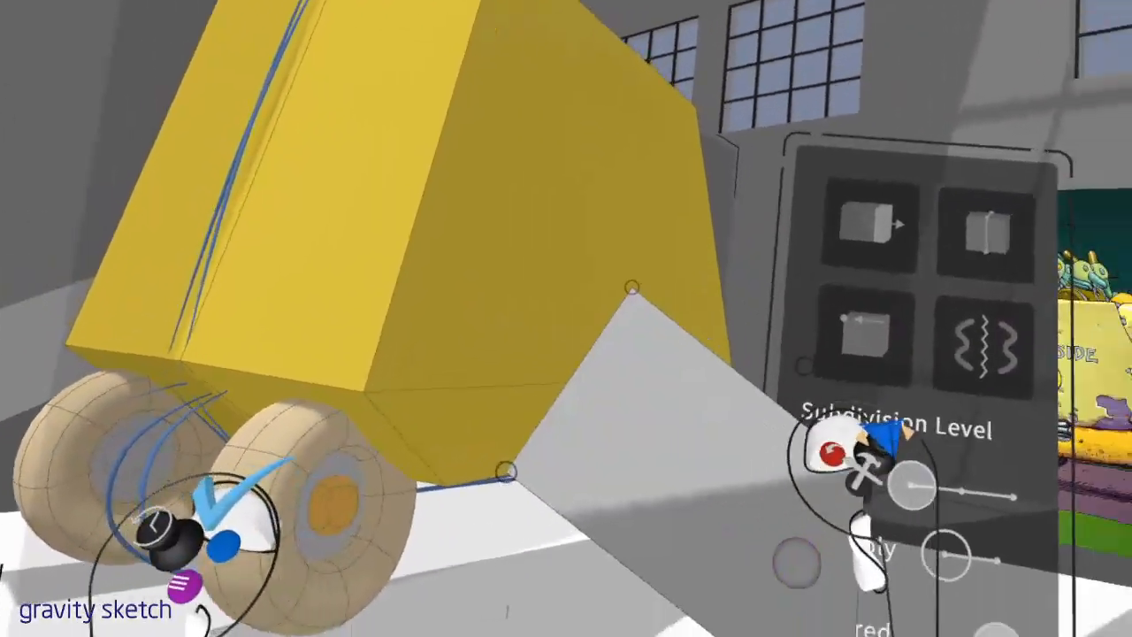
click(208, 545)
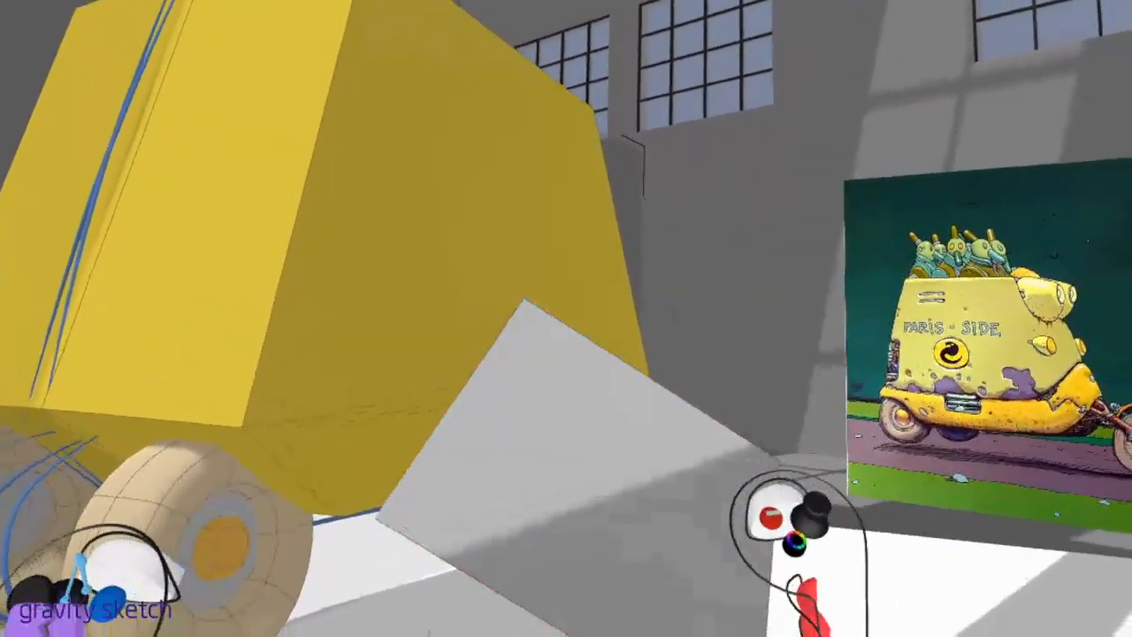
key(Delete)
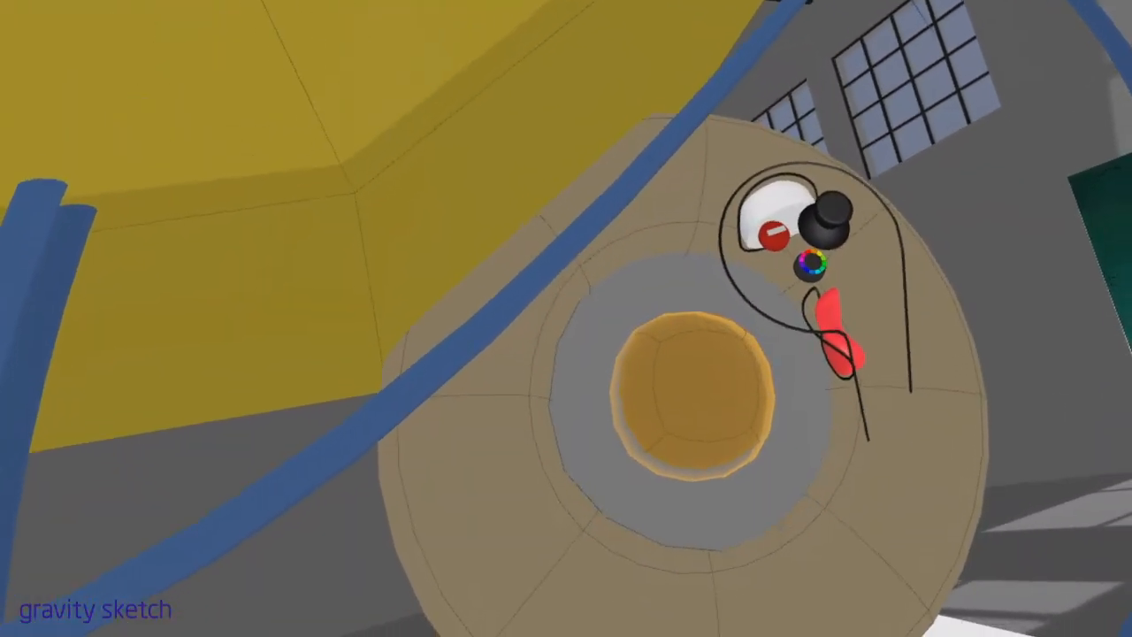
Adjust the orange hub's position at the centre of the grey disc inside the rear wheel
mouse_move(741, 363)
mouse_down()
mouse_move(746, 354)
mouse_move(725, 363)
mouse_move(741, 347)
mouse_up()
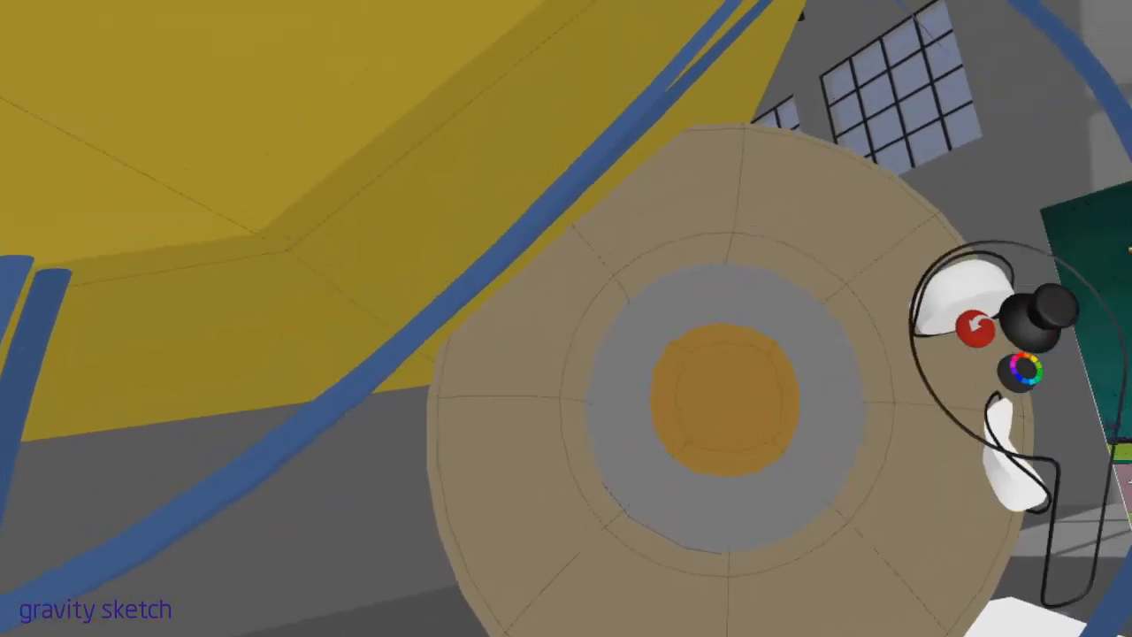
drag(782, 412, 748, 416)
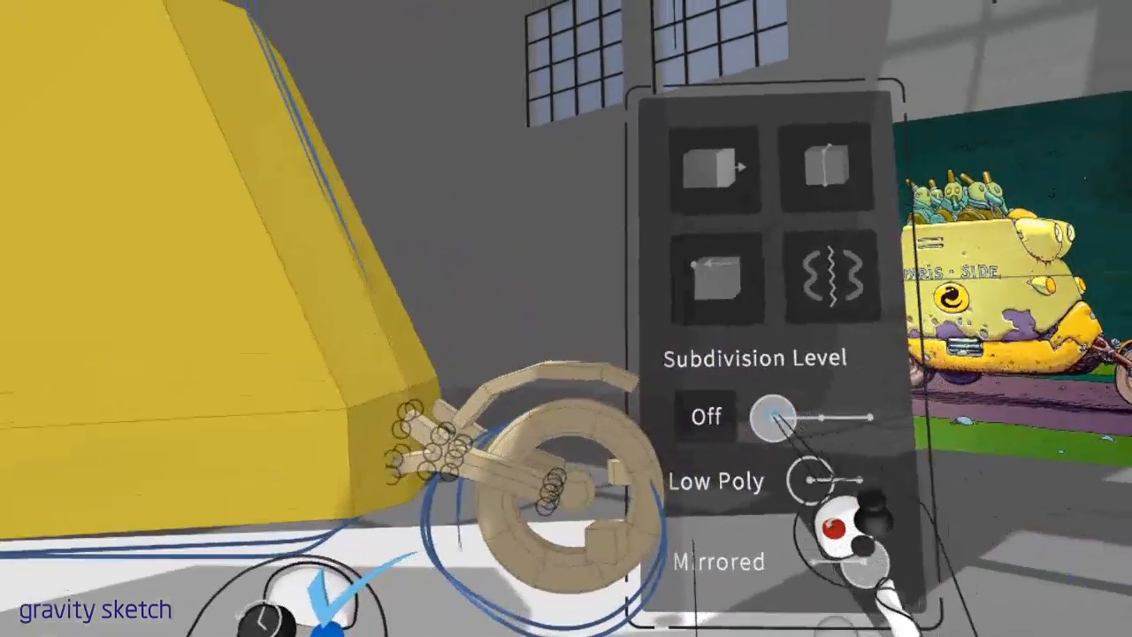
Smooth the front fork and the curved fender above the front wheel with subdivision
click(965, 431)
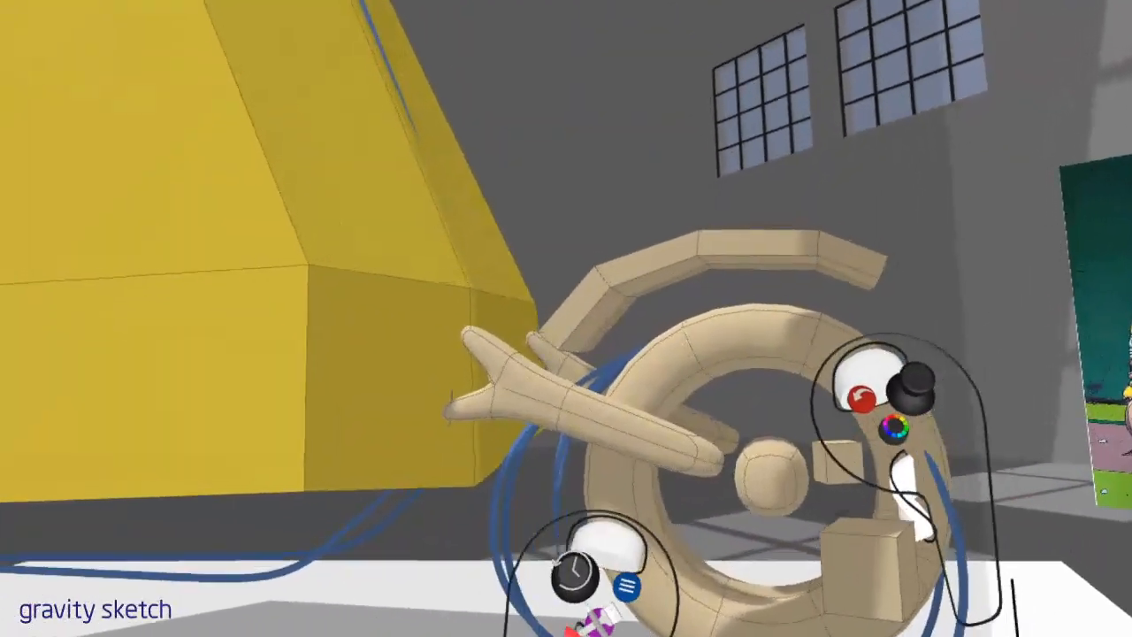
click(637, 457)
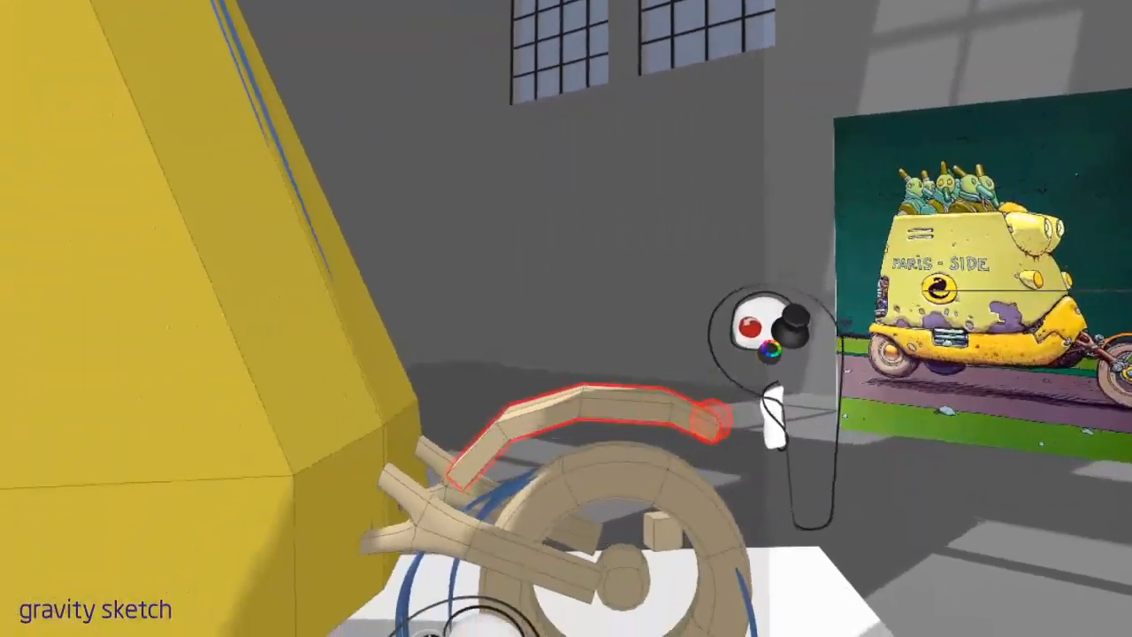
click(720, 423)
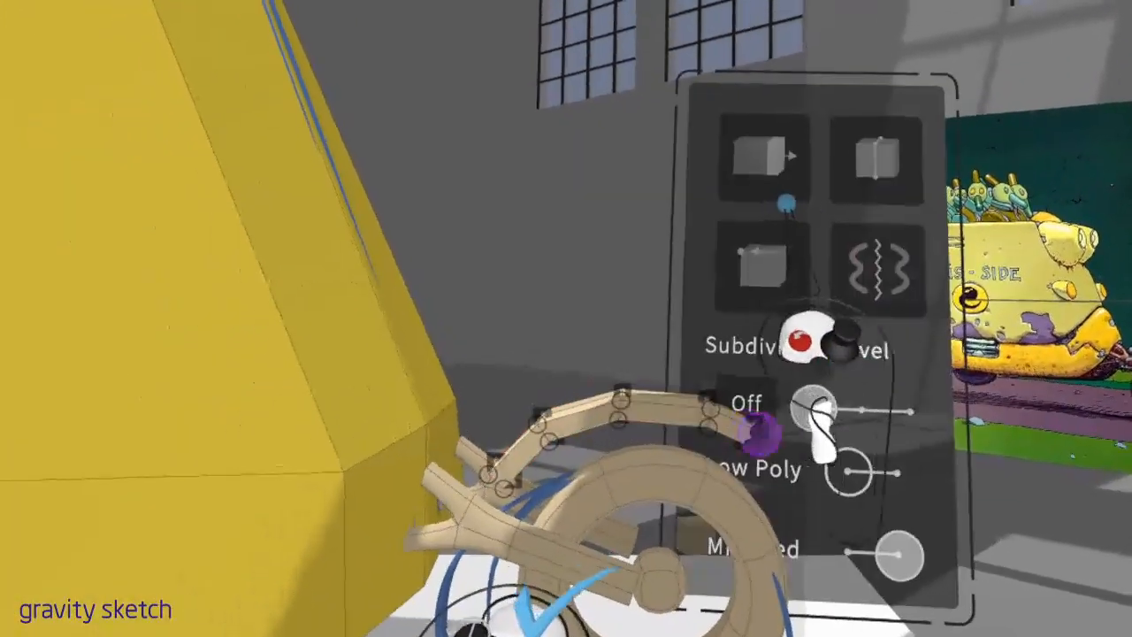
click(970, 425)
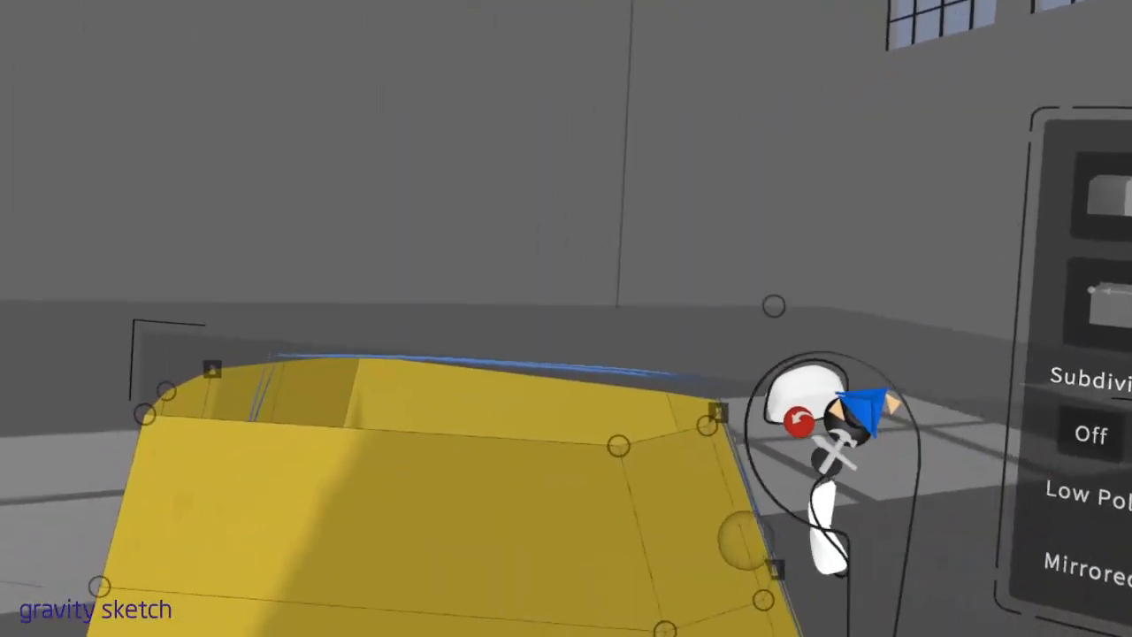
Adjust the mesh points along the yellow body's upper front edge and smooth the body with subdivision
drag(707, 517, 742, 509)
drag(716, 455, 731, 471)
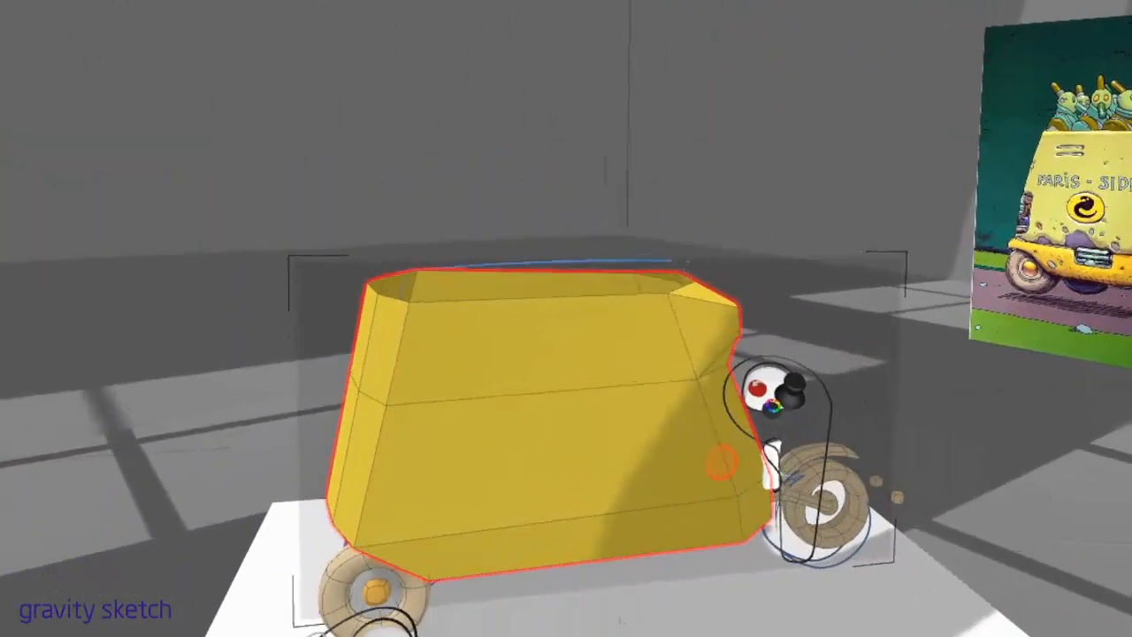
click(761, 409)
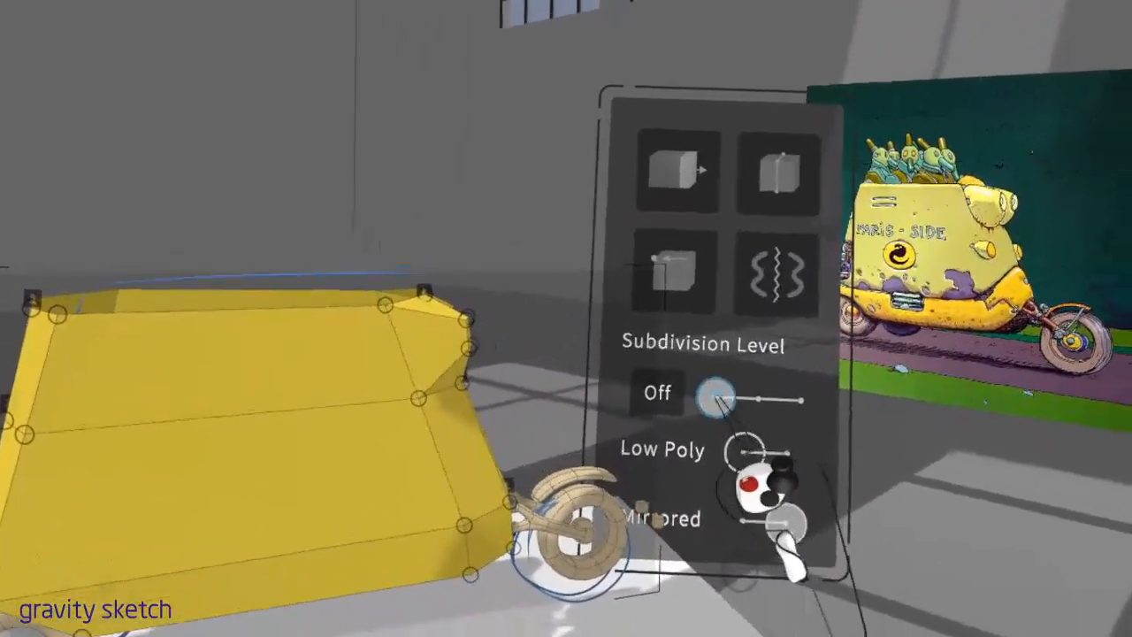
drag(716, 398, 943, 438)
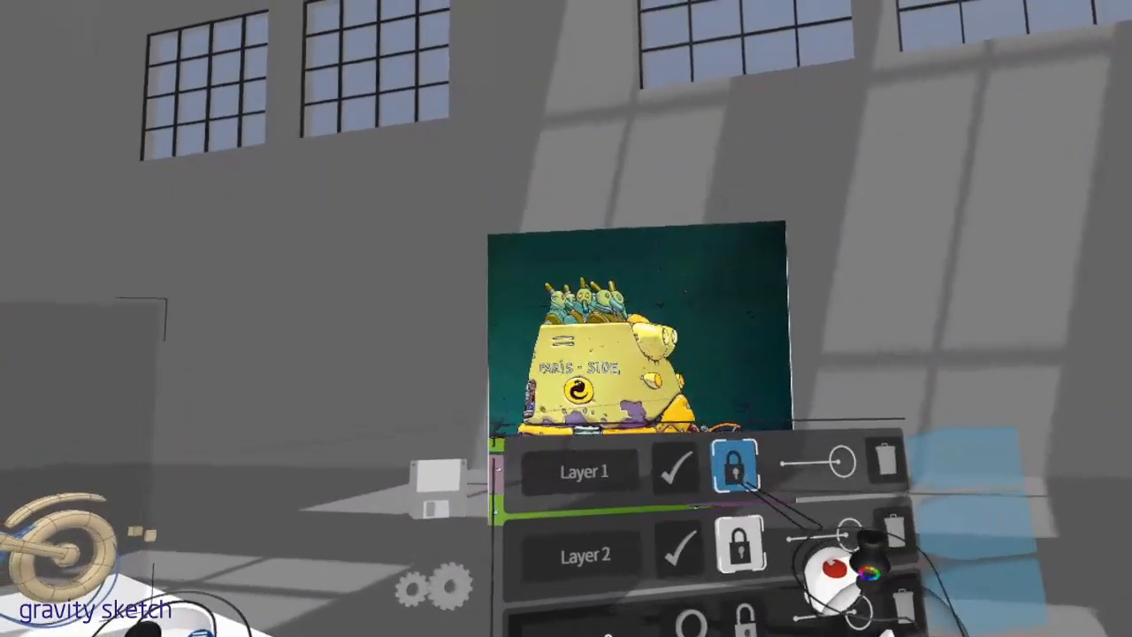
Unlock Layer 1 so that the reference image can be moved
click(733, 464)
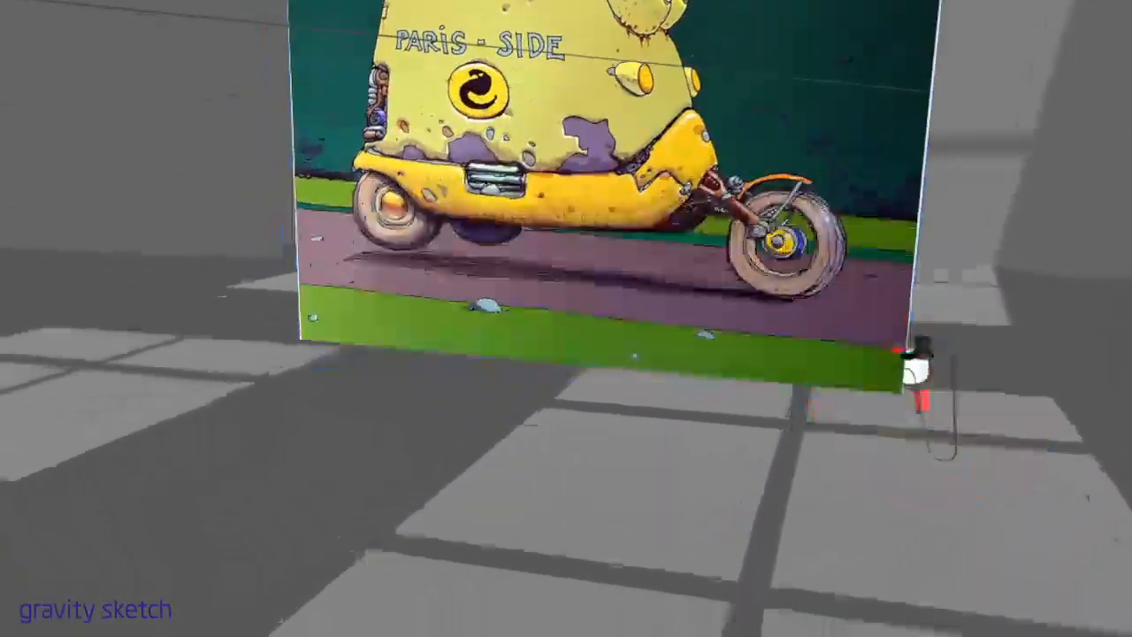
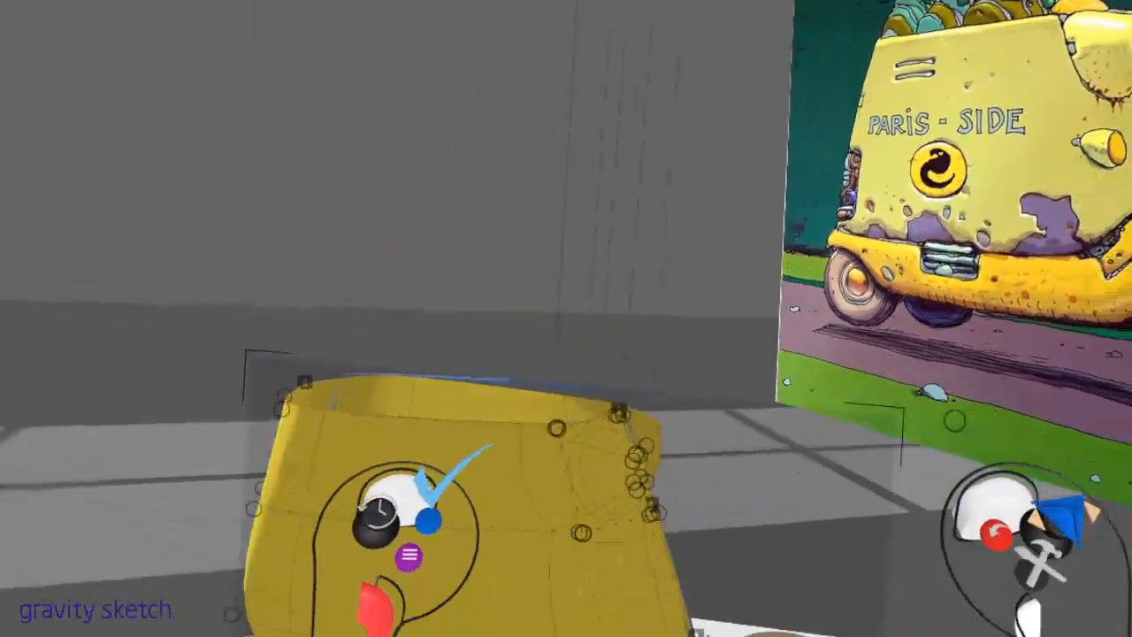
Smooth the yellow body with subdivision and refine the protruding headlights at its upper front with edge loops
drag(933, 464, 1013, 449)
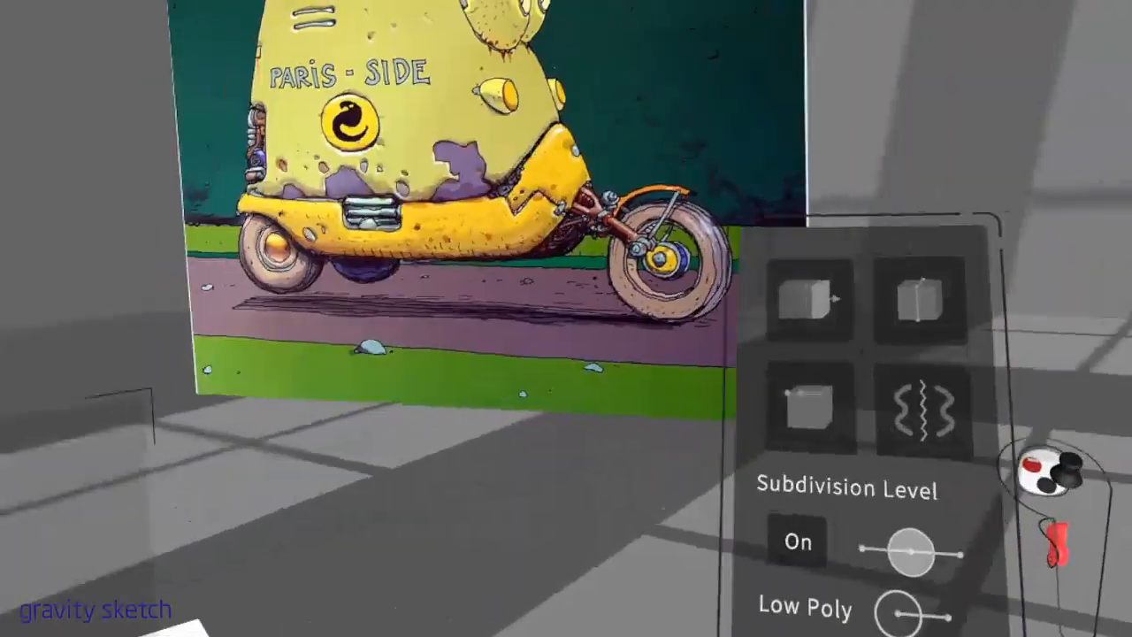
click(920, 299)
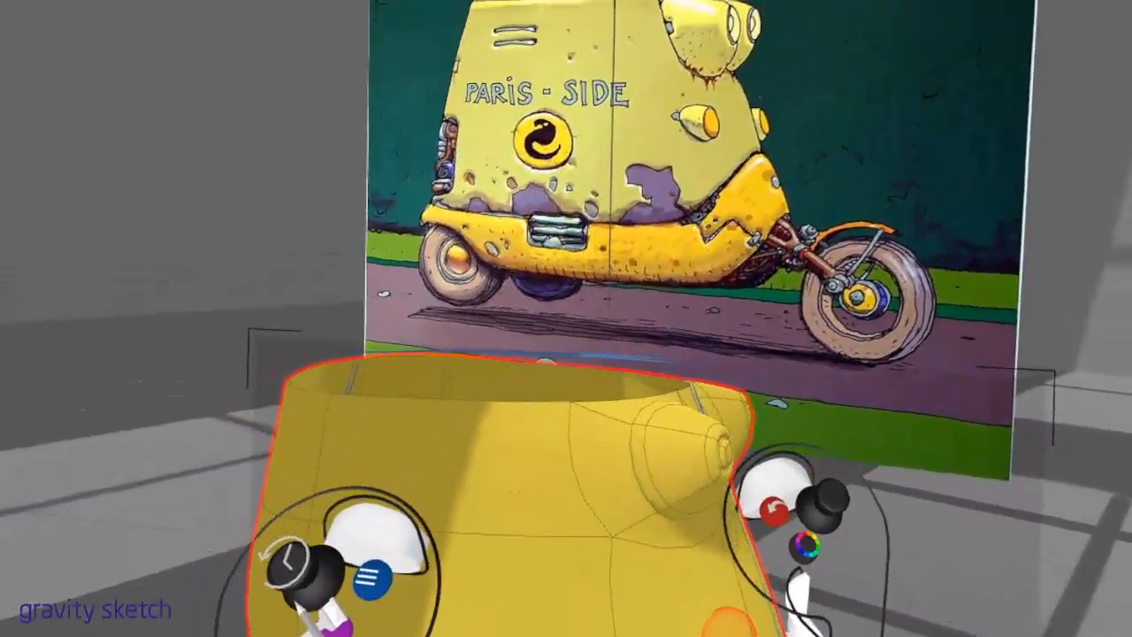
Add a new layer and shape a mirrored cube primitive into the small lamp on the body's front side, smoothed with subdivision
click(728, 617)
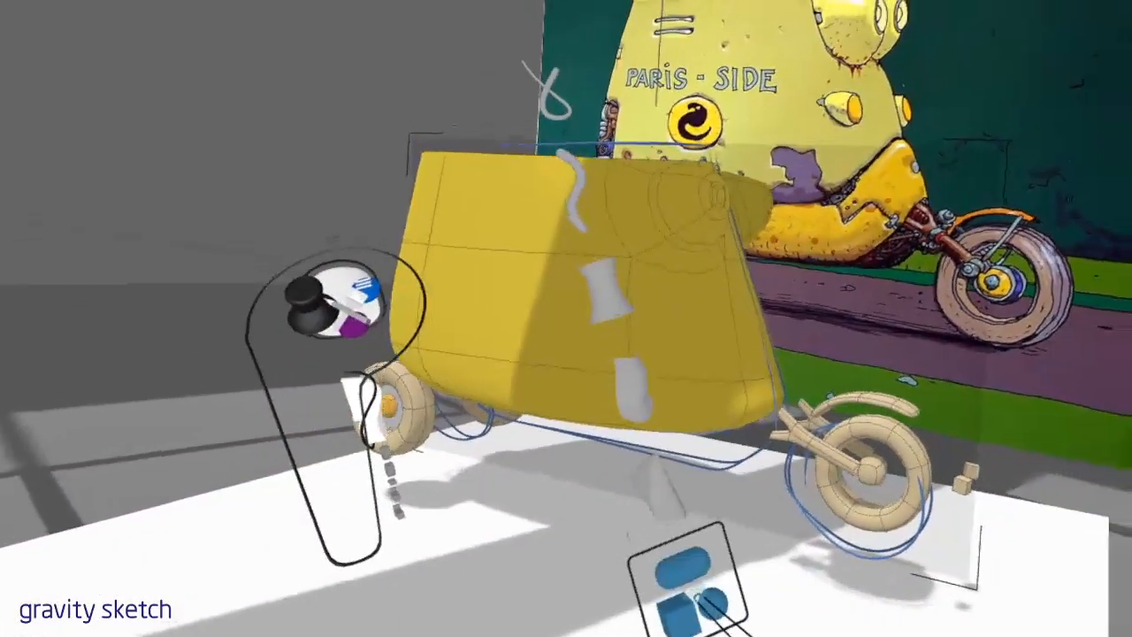
click(690, 588)
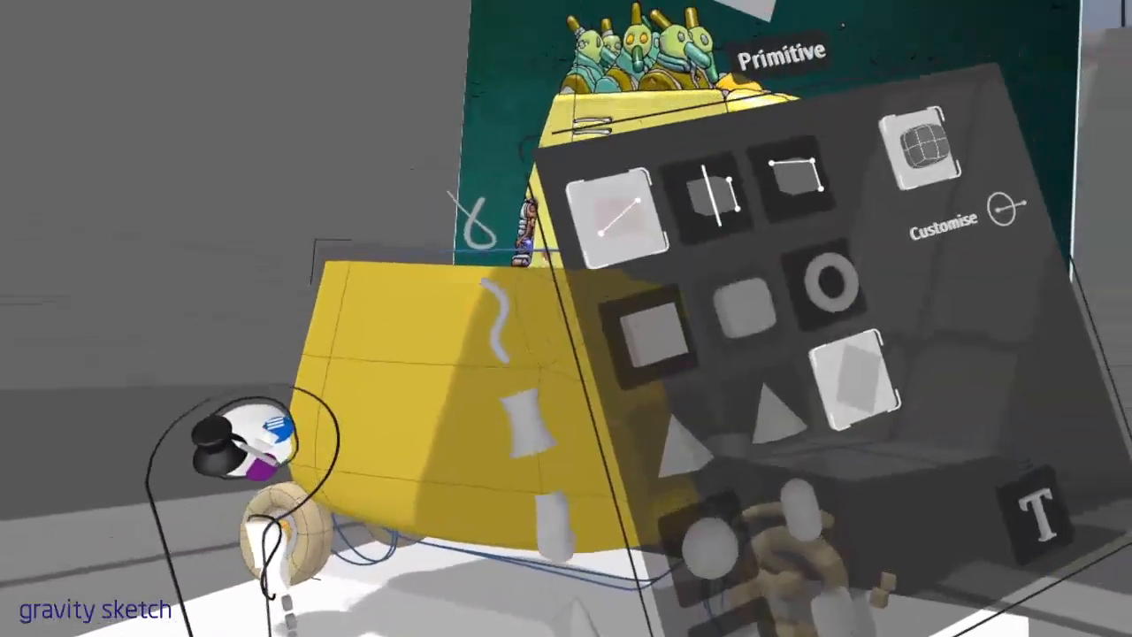
click(648, 465)
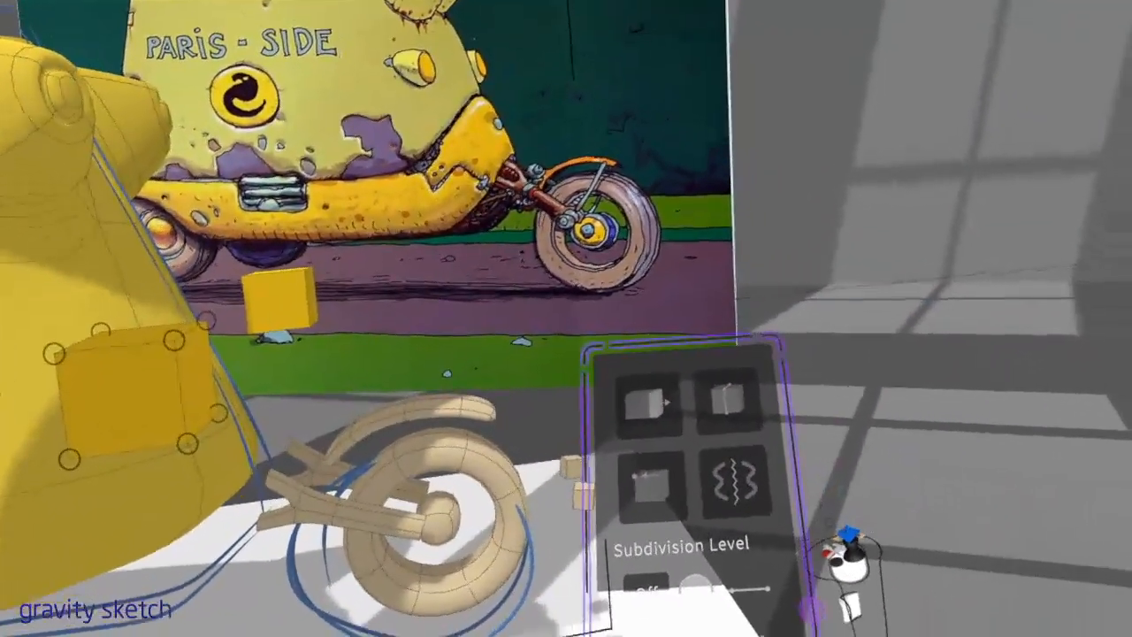
drag(734, 508, 976, 543)
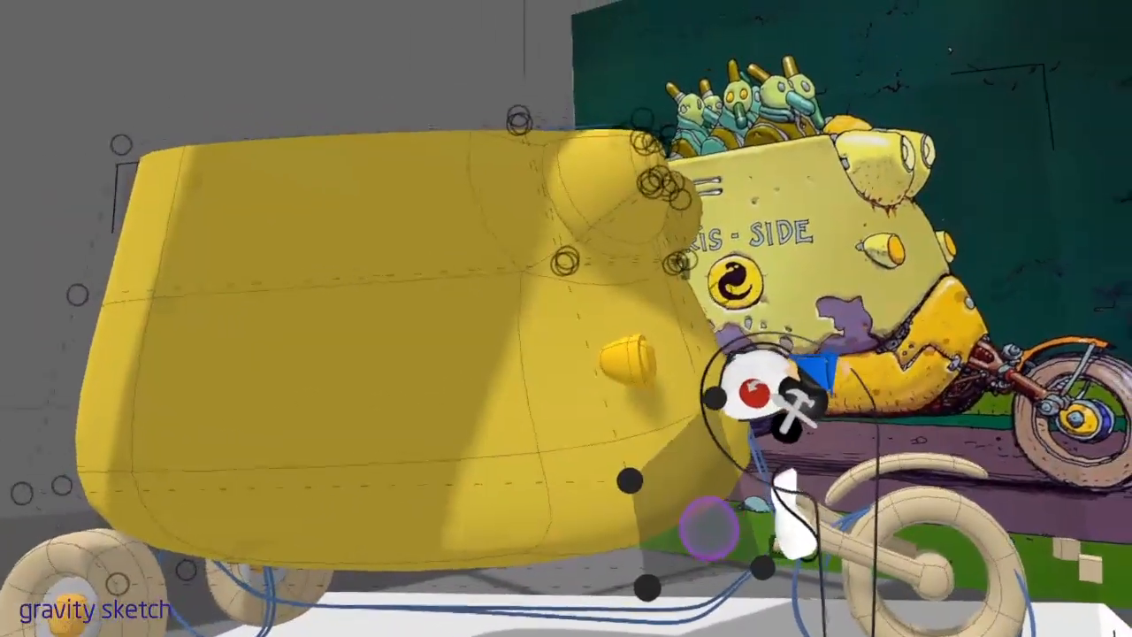
Shape the yellow lower fairing around the front base of the body and smooth it with subdivision
click(708, 525)
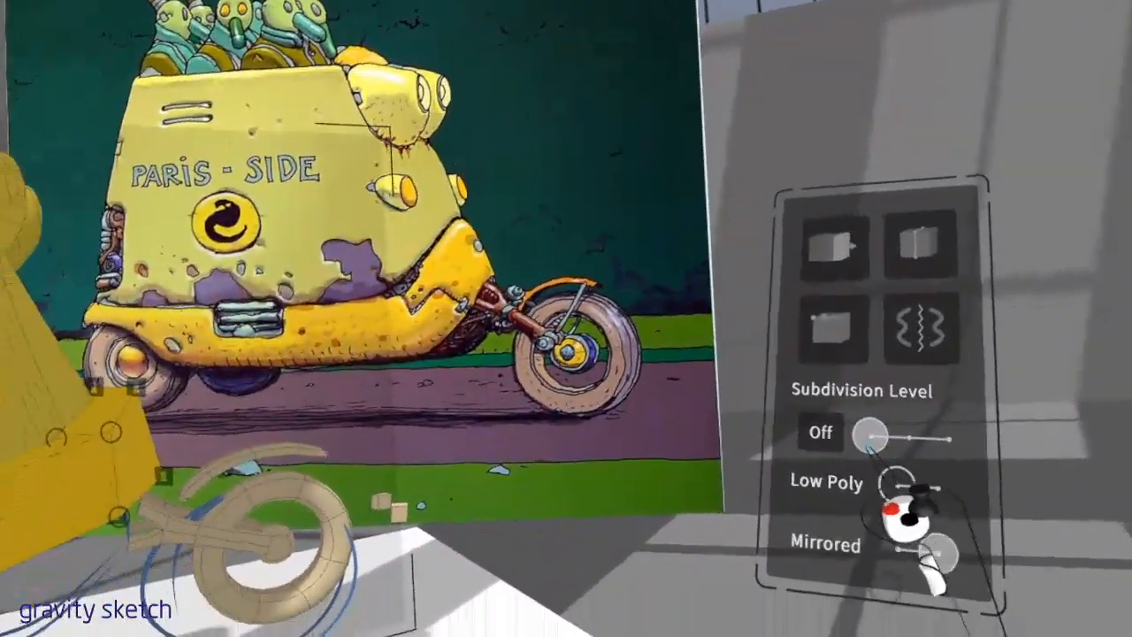
drag(869, 437, 925, 468)
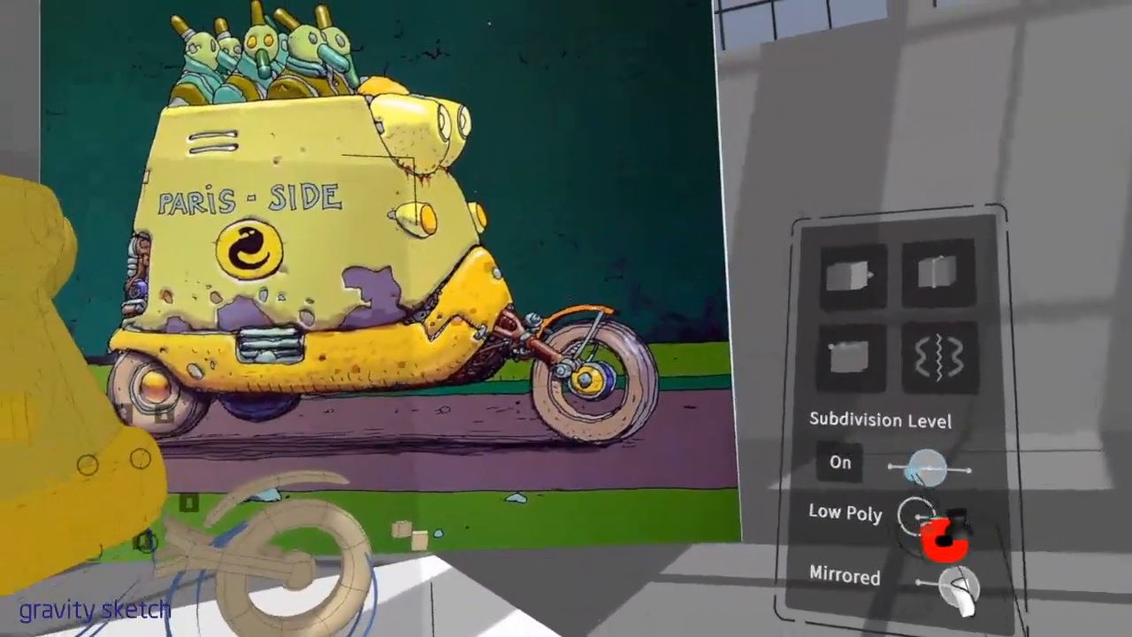
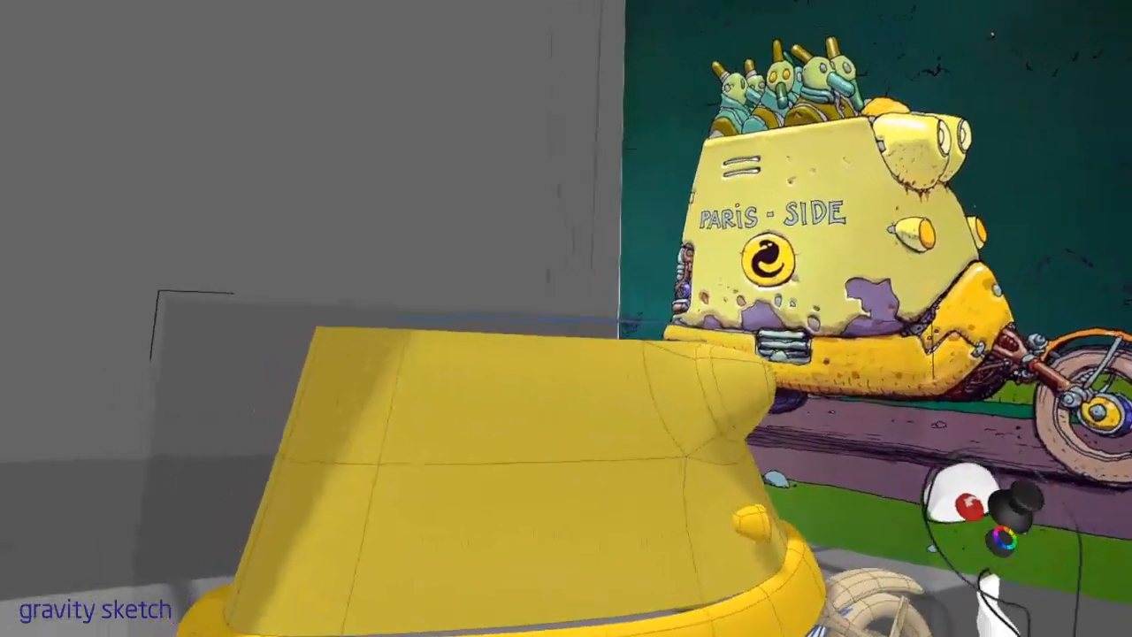
Reshape the open lower edge of the yellow fairing by adjusting its control points along the side and around the front
click(774, 458)
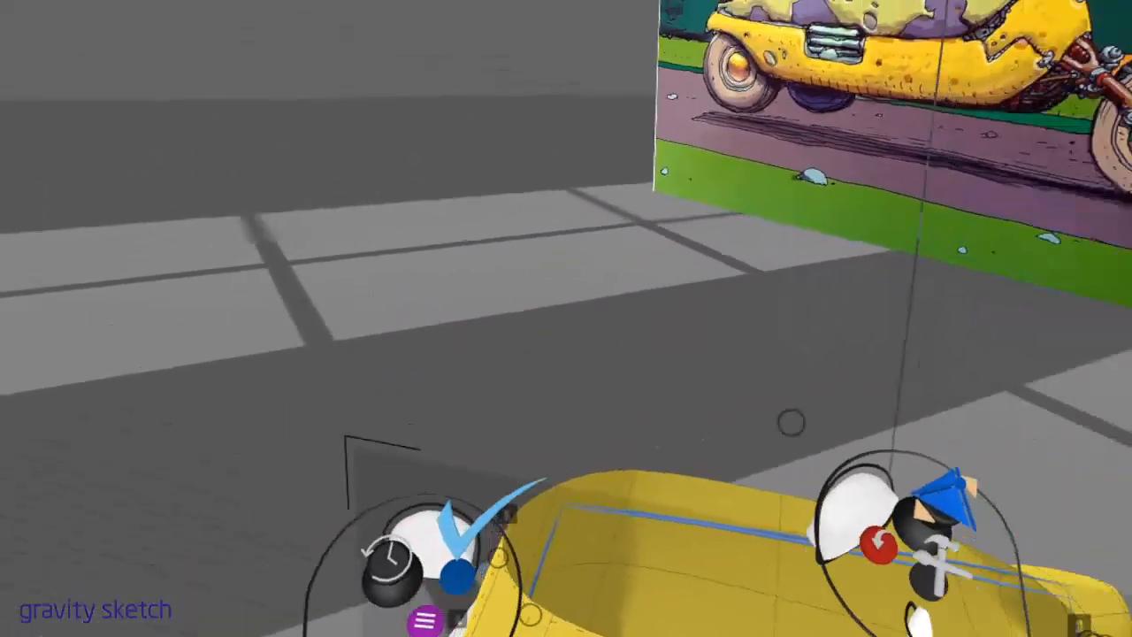
click(912, 235)
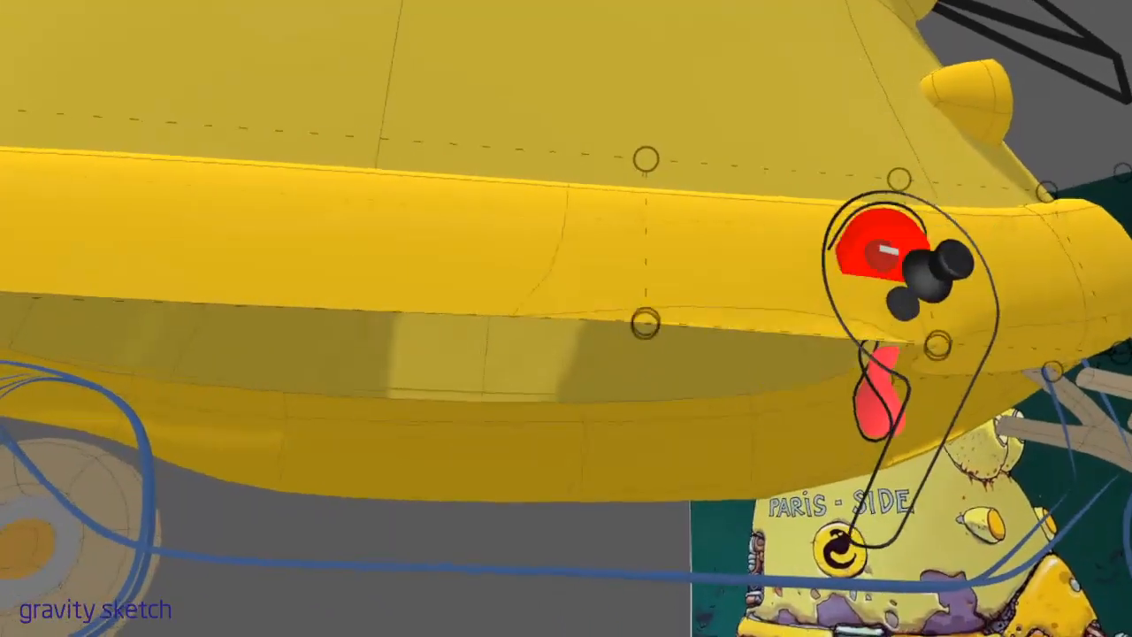
drag(792, 334, 942, 368)
drag(677, 406, 797, 412)
middle_drag(843, 429, 814, 421)
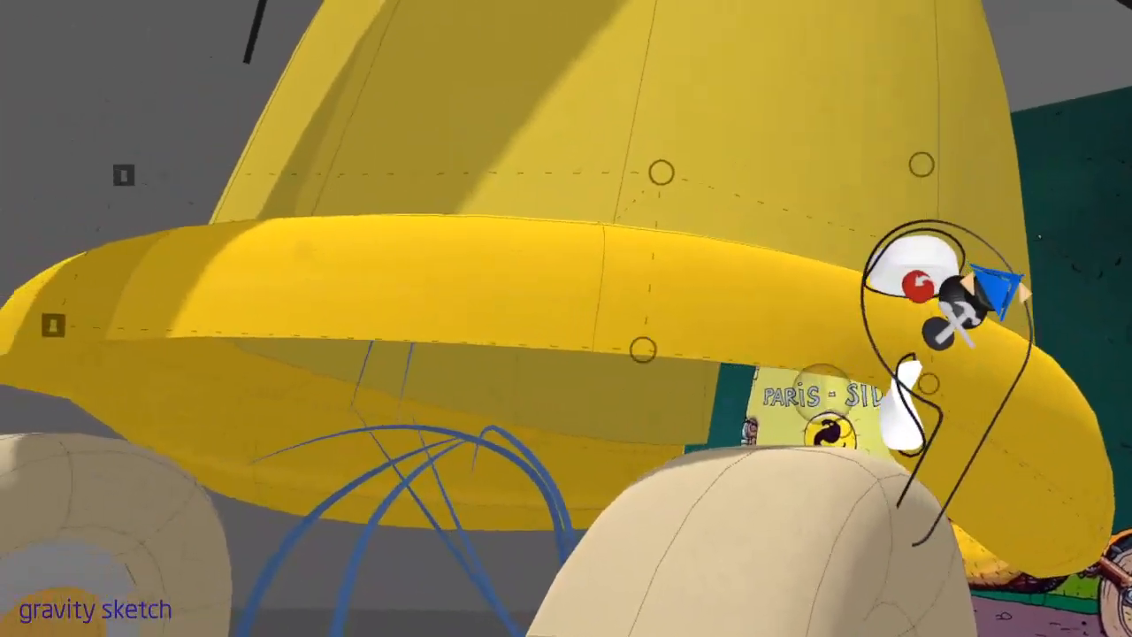
drag(643, 352, 663, 348)
drag(881, 406, 747, 481)
drag(652, 433, 602, 469)
drag(745, 509, 768, 495)
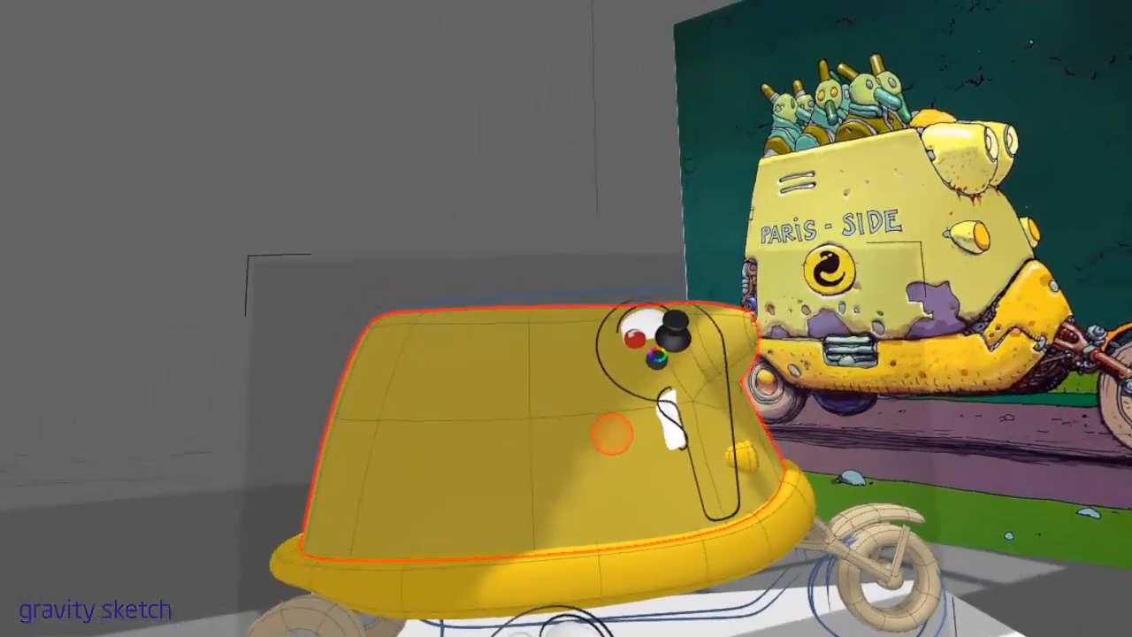
Select the control points of the whole yellow body and move them straight up, away from the lower fairing
click(625, 440)
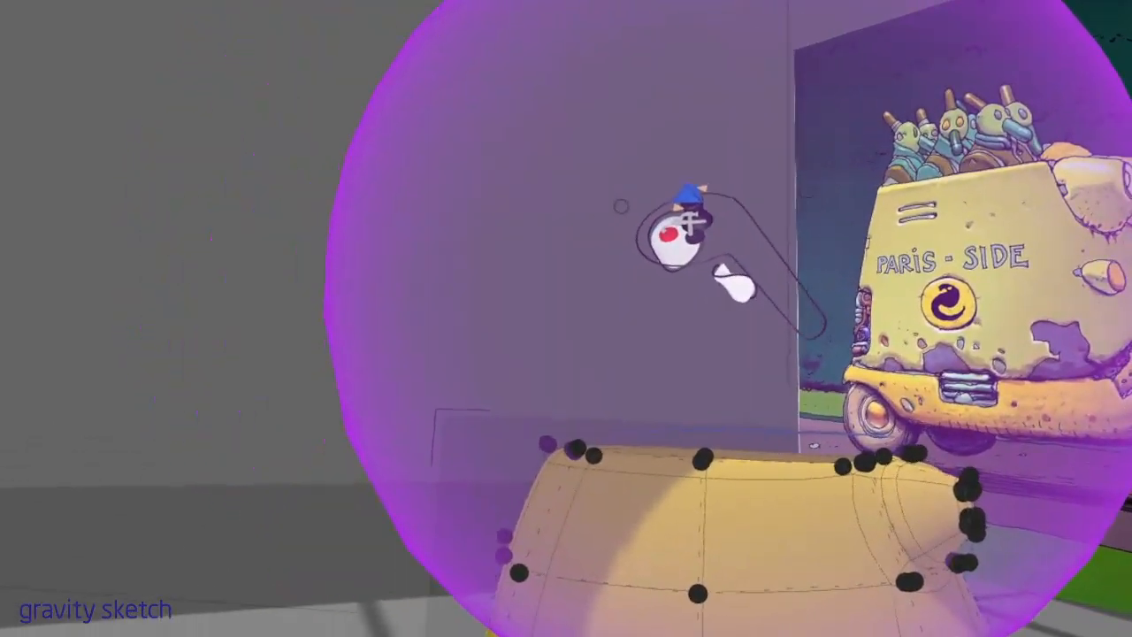
click(621, 206)
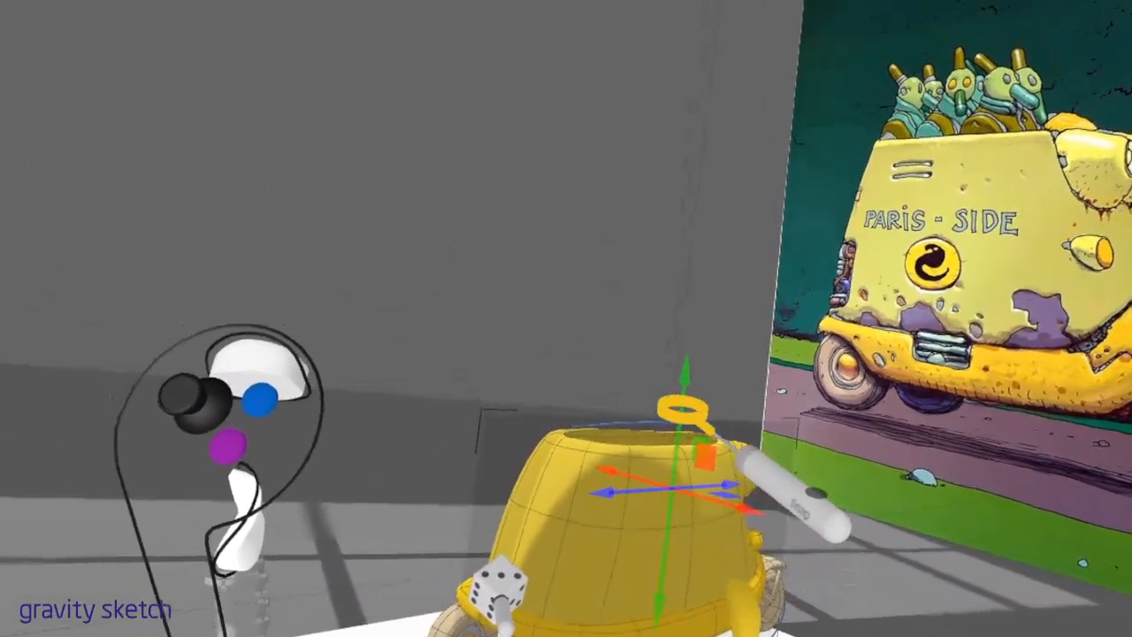
drag(684, 389, 673, 369)
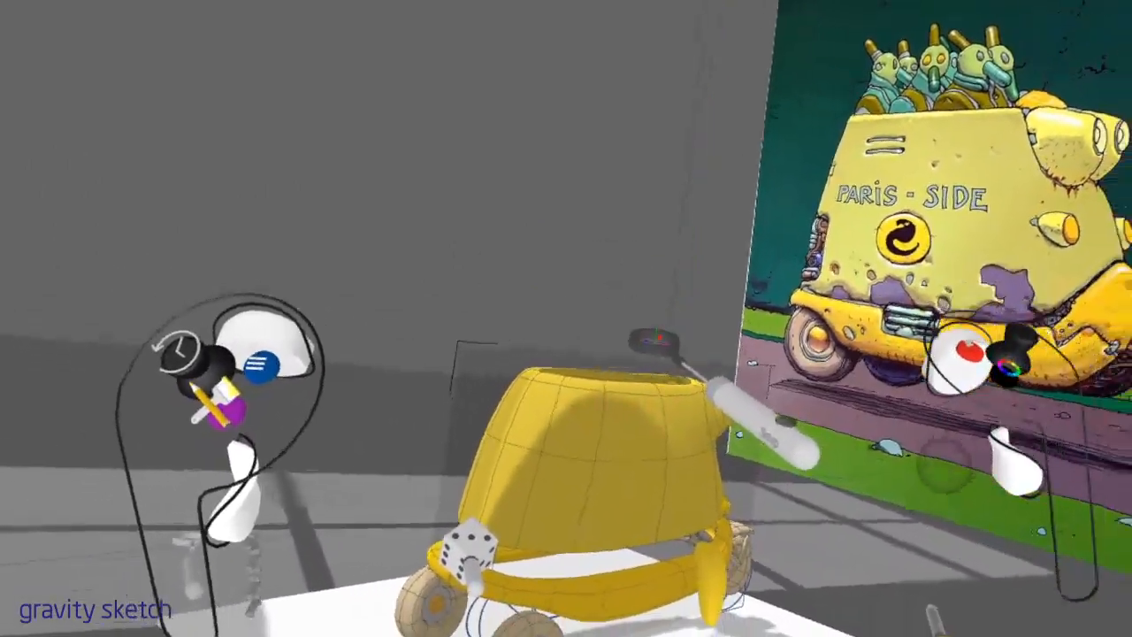
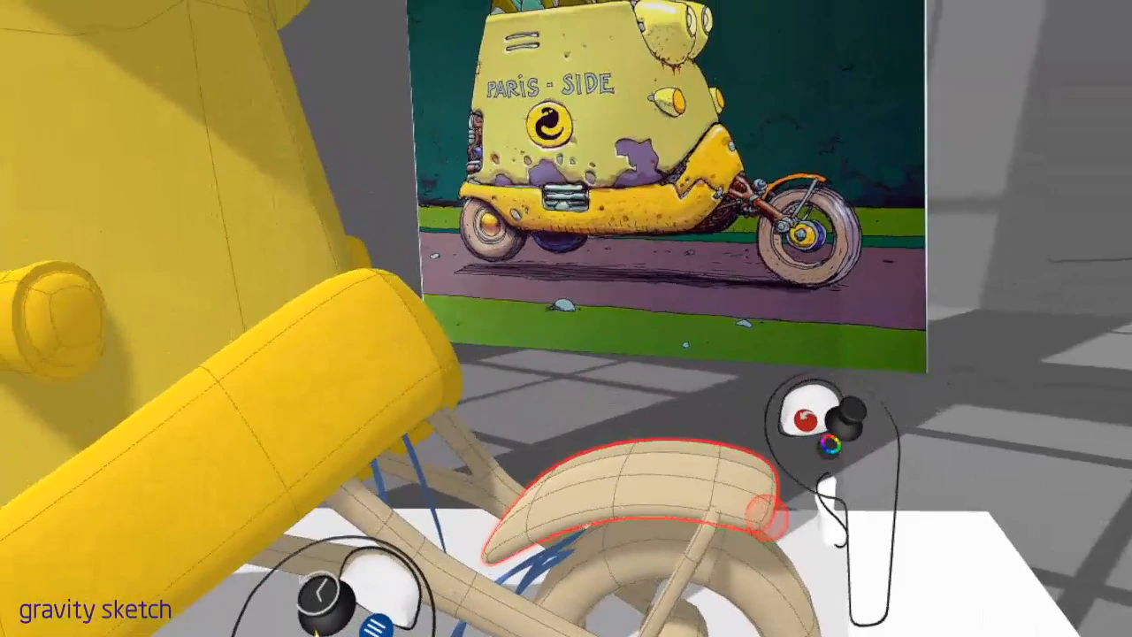
Open the beige fender above the front wheel for editing of its control points
click(767, 518)
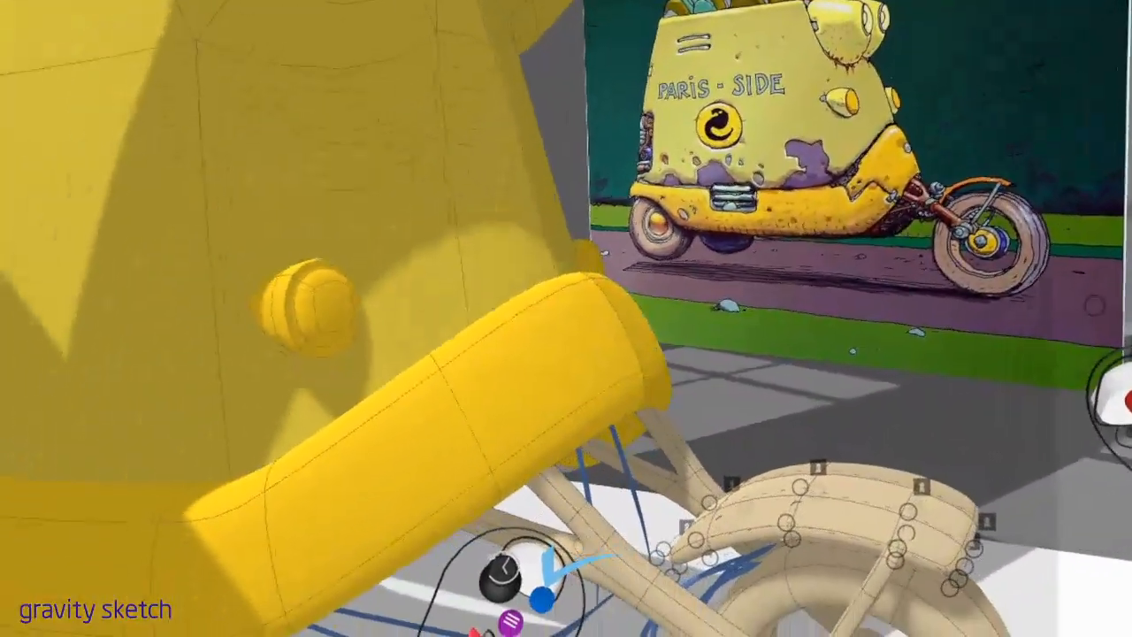